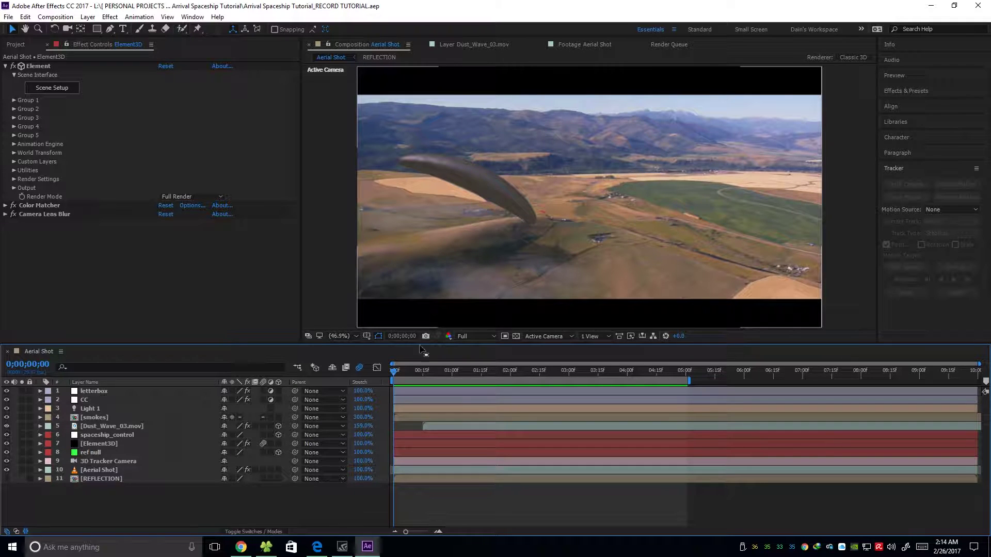
Step: Play and scrub the finished spaceship shot, checking frames around 1s and 0;00;04;06
{"action": "key", "text": "space"}
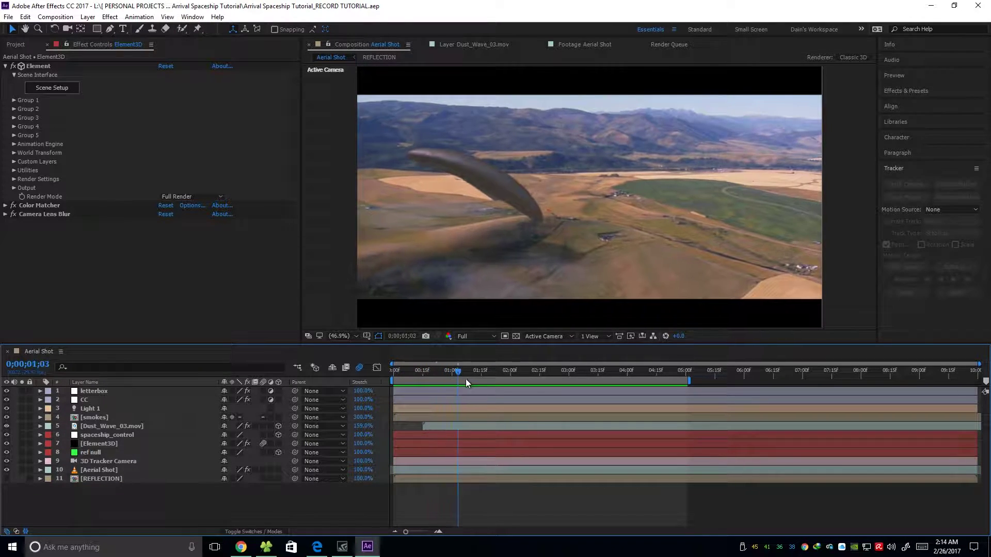
{"action": "mouse_move", "coordinate": [466, 379]}
{"action": "left_mouse_down"}
{"action": "mouse_move", "coordinate": [513, 382]}
{"action": "mouse_move", "coordinate": [429, 380]}
{"action": "mouse_move", "coordinate": [466, 382]}
{"action": "mouse_move", "coordinate": [452, 382]}
{"action": "left_mouse_up"}
{"action": "left_click_drag", "start_coordinate": [452, 372], "coordinate": [480, 388]}
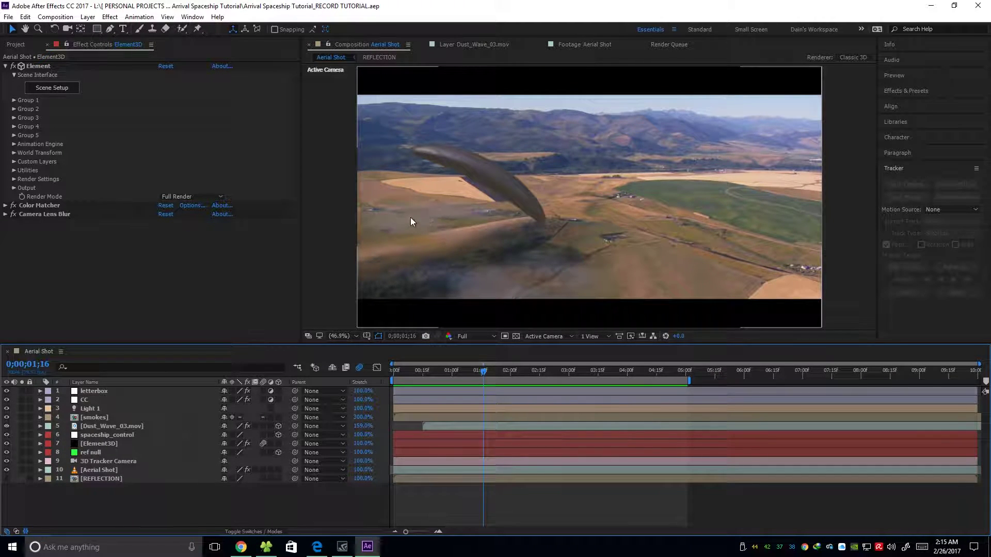
{"action": "left_click_drag", "start_coordinate": [522, 373], "coordinate": [653, 376]}
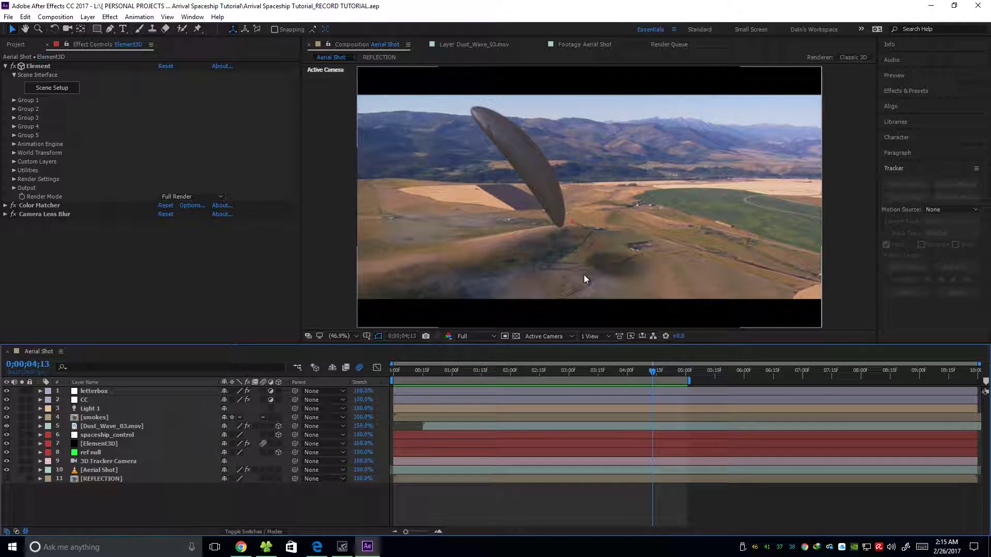
{"action": "left_click", "coordinate": [639, 371]}
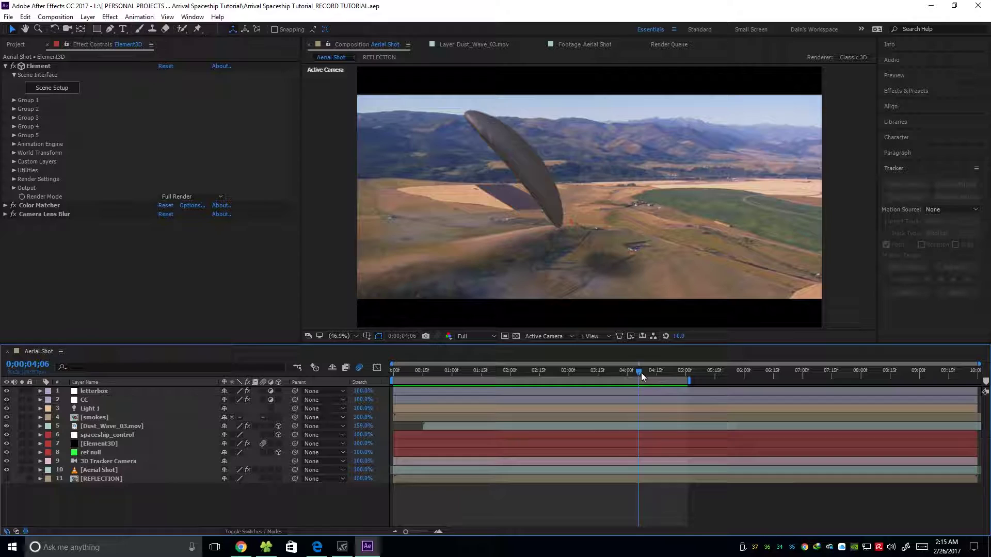
{"action": "left_click_drag", "start_coordinate": [641, 373], "coordinate": [104, 335]}
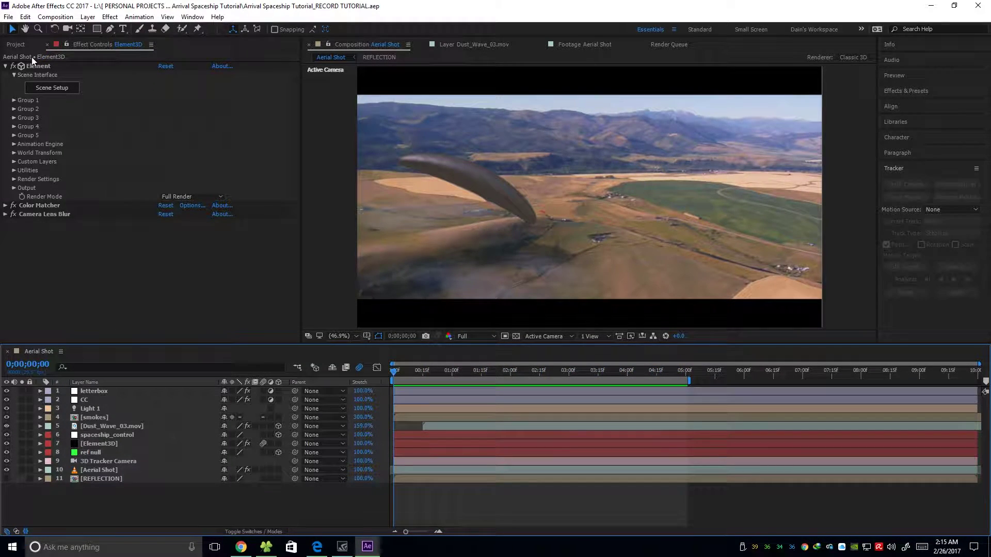
Step: In 'upload these for tuts', select the footage, metal texture and spaceship model, then the three .mov clips
{"action": "left_click", "coordinate": [268, 550]}
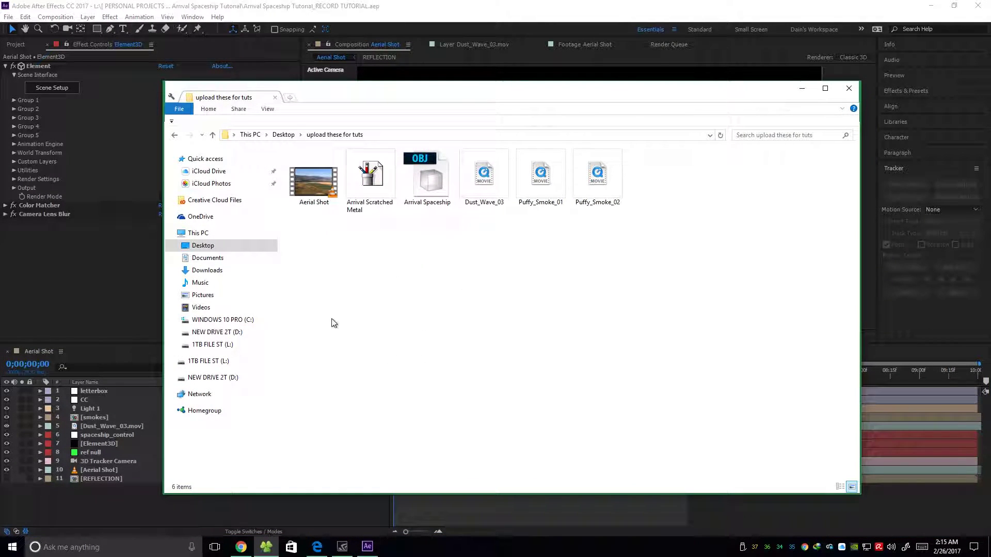
{"action": "left_click", "coordinate": [314, 181]}
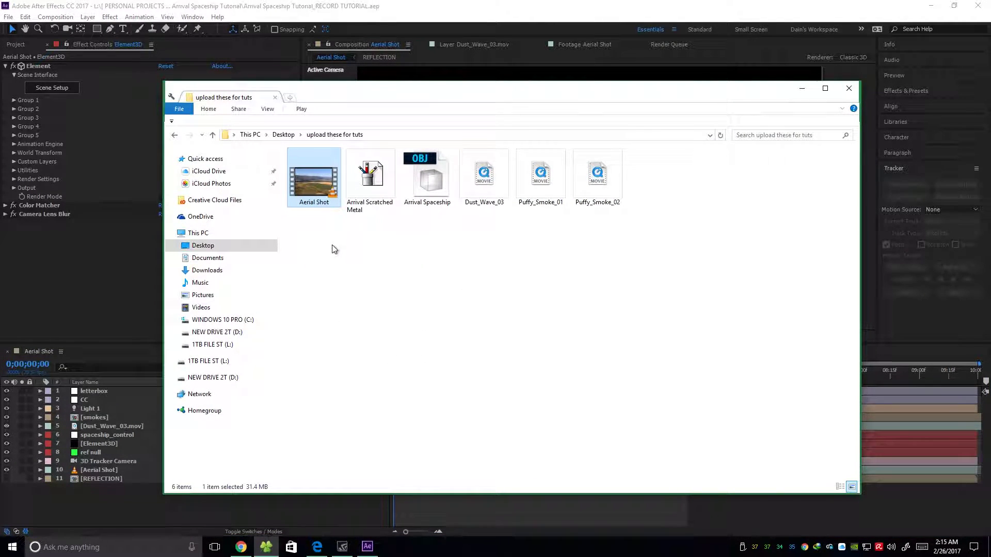
{"action": "left_click", "coordinate": [366, 209]}
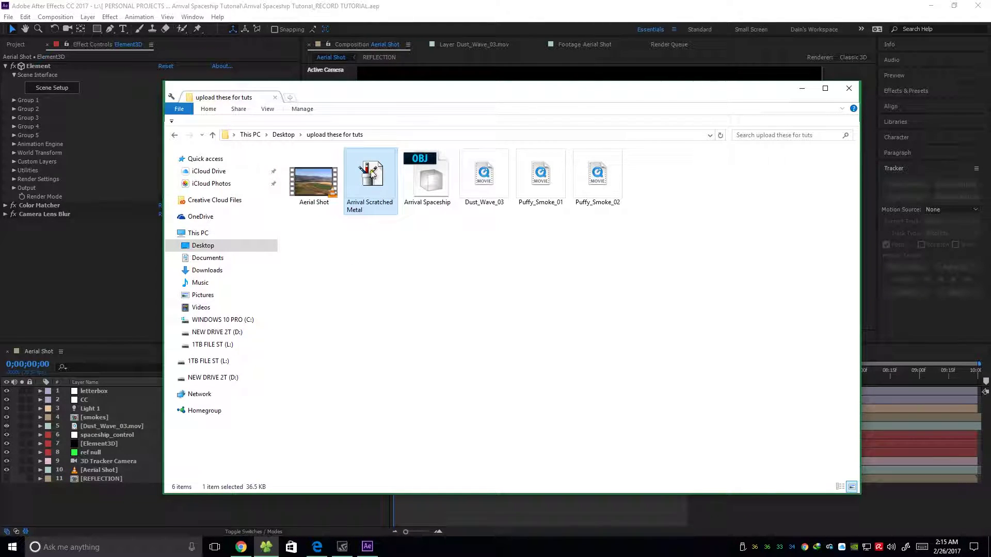
{"action": "left_click", "coordinate": [431, 185]}
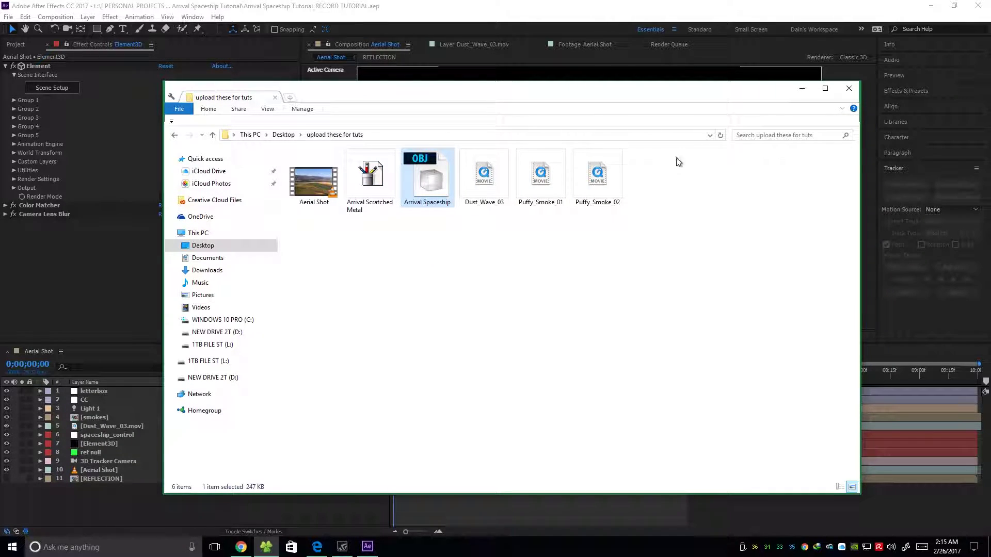
{"action": "left_click_drag", "start_coordinate": [680, 156], "coordinate": [484, 233]}
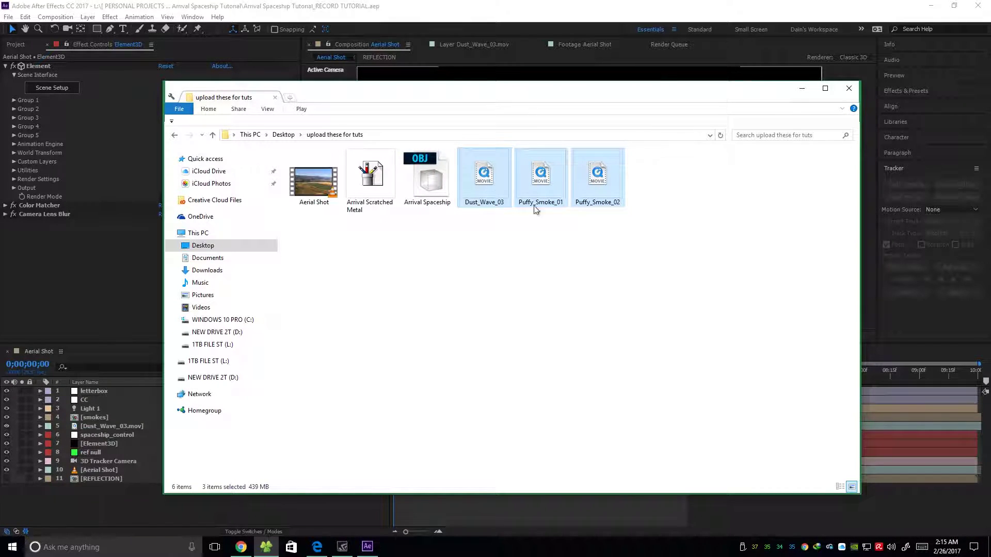
{"action": "left_click_drag", "start_coordinate": [689, 166], "coordinate": [459, 233]}
{"action": "left_click_drag", "start_coordinate": [528, 208], "coordinate": [486, 244]}
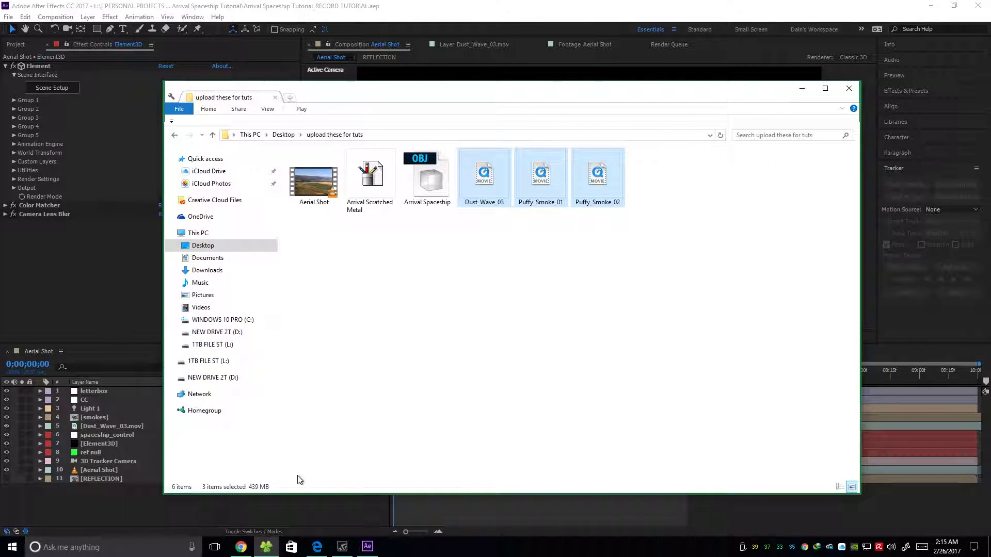
{"action": "left_click", "coordinate": [317, 546]}
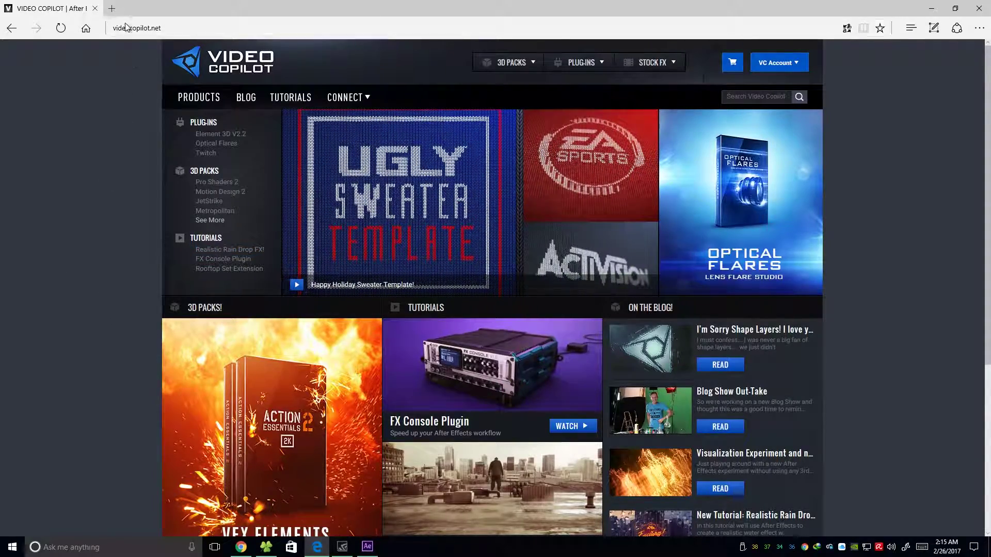
{"action": "scroll", "coordinate": [126, 343], "scroll_direction": "down", "scroll_amount": 3}
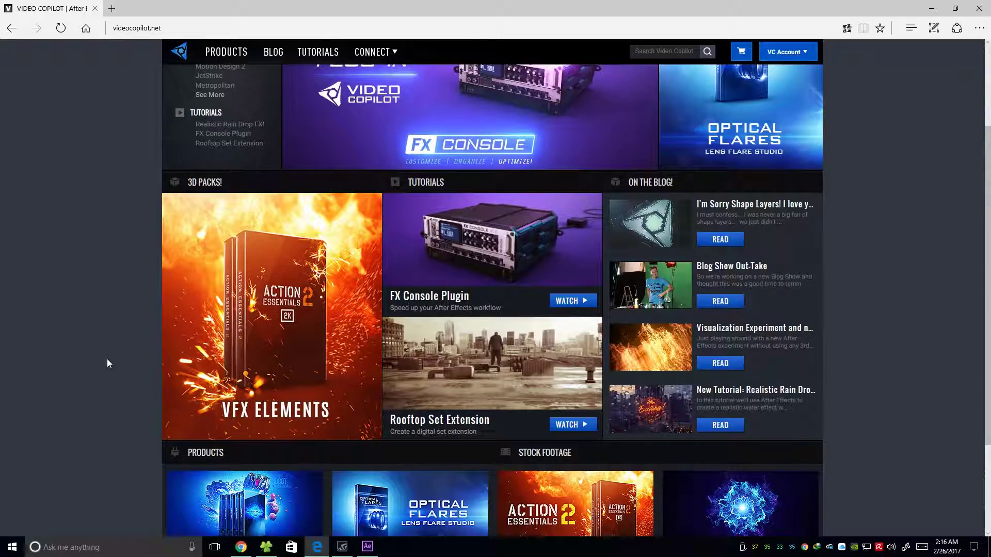
{"action": "scroll", "coordinate": [150, 382], "scroll_direction": "up", "scroll_amount": 3}
{"action": "scroll", "coordinate": [184, 375], "scroll_direction": "down", "scroll_amount": 1}
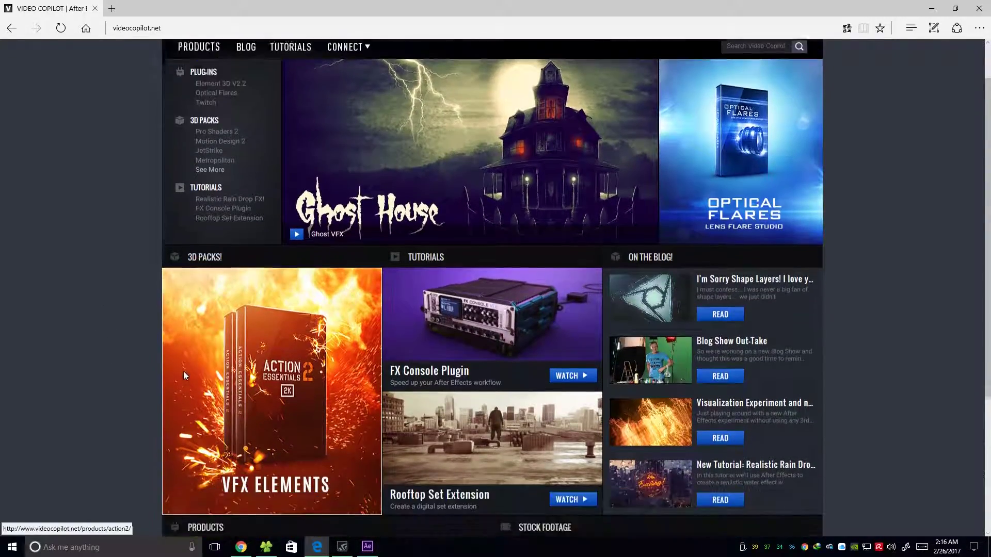
{"action": "scroll", "coordinate": [185, 376], "scroll_direction": "down", "scroll_amount": 3}
{"action": "scroll", "coordinate": [184, 376], "scroll_direction": "up", "scroll_amount": 1}
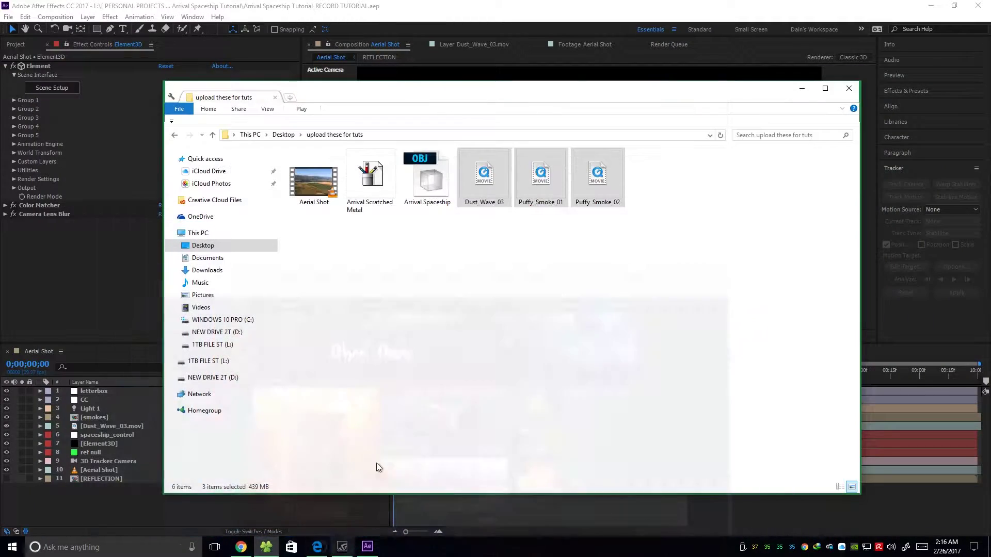
Step: In a new Explorer tab, create a folder named Nerds Studio under Documents > VideoCopilot > Materials
{"action": "left_click", "coordinate": [479, 290]}
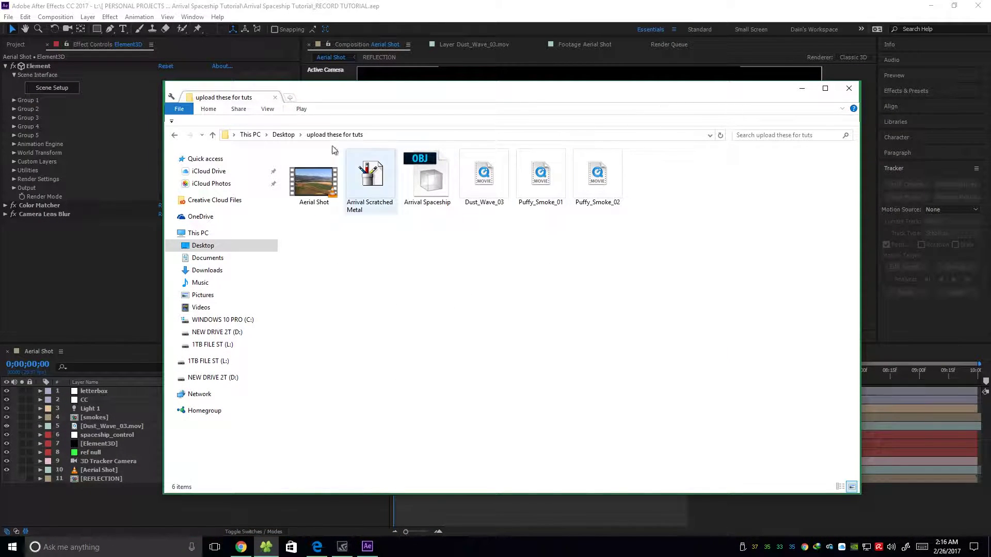
{"action": "key", "text": "ctrl+t"}
{"action": "left_click", "coordinate": [211, 258]}
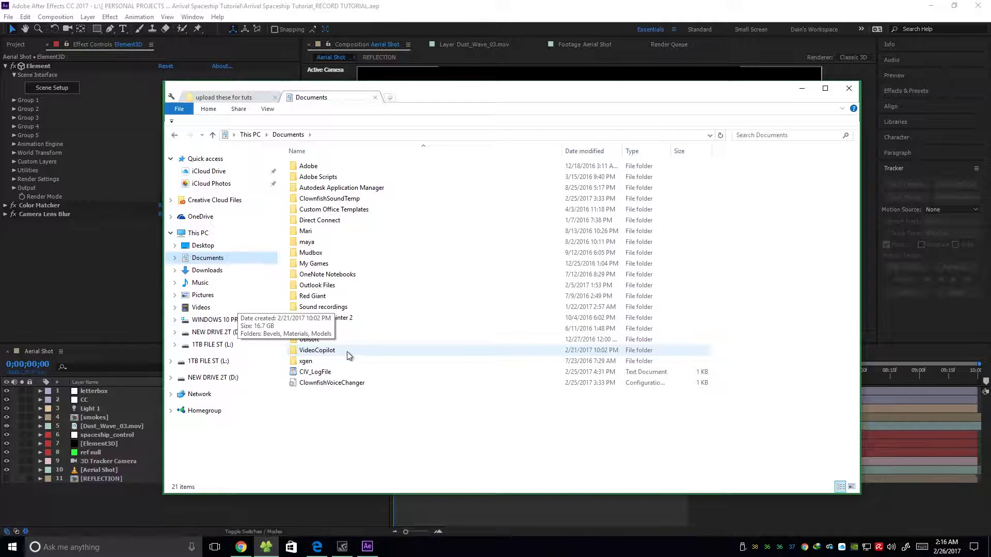
{"action": "double_click", "coordinate": [347, 352]}
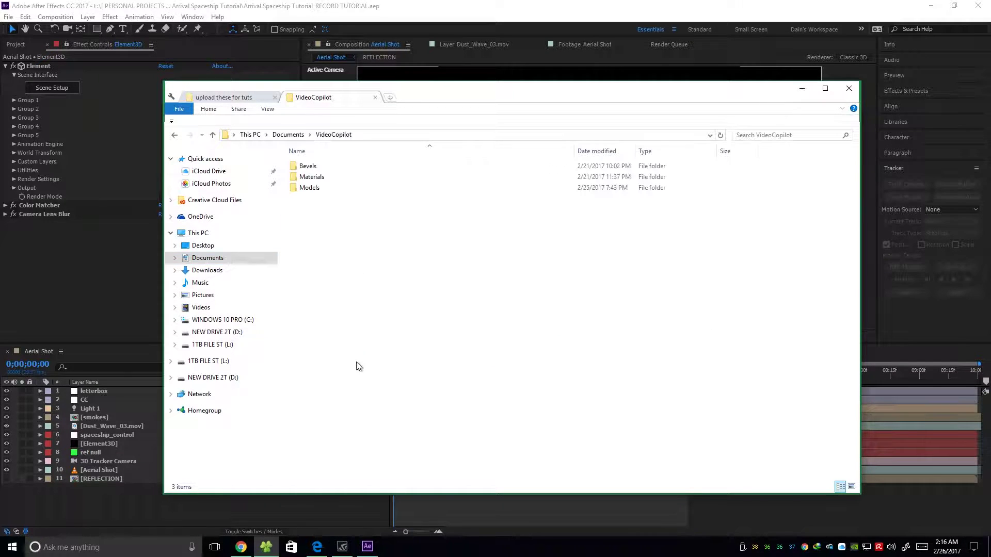
{"action": "double_click", "coordinate": [354, 178]}
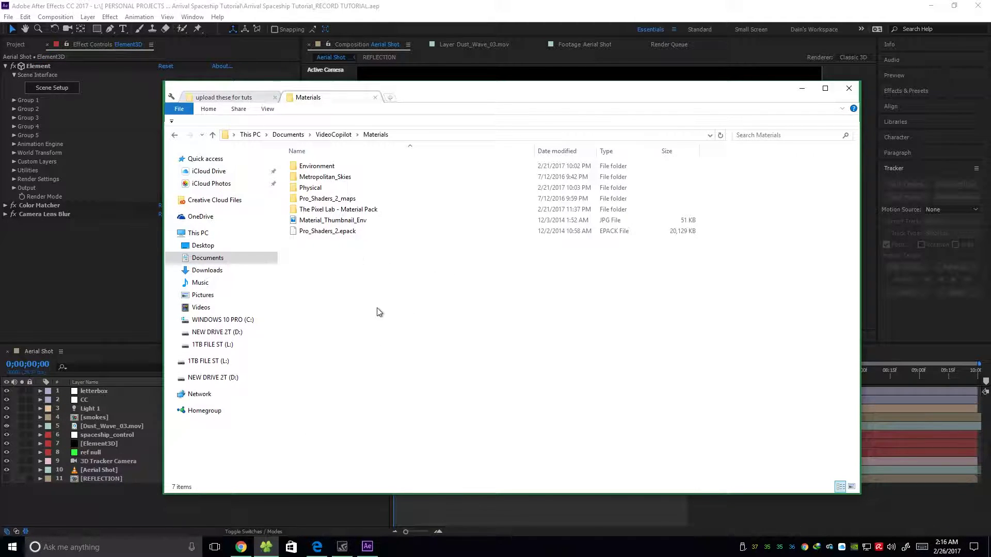
{"action": "key", "text": "ctrl+shift+n"}
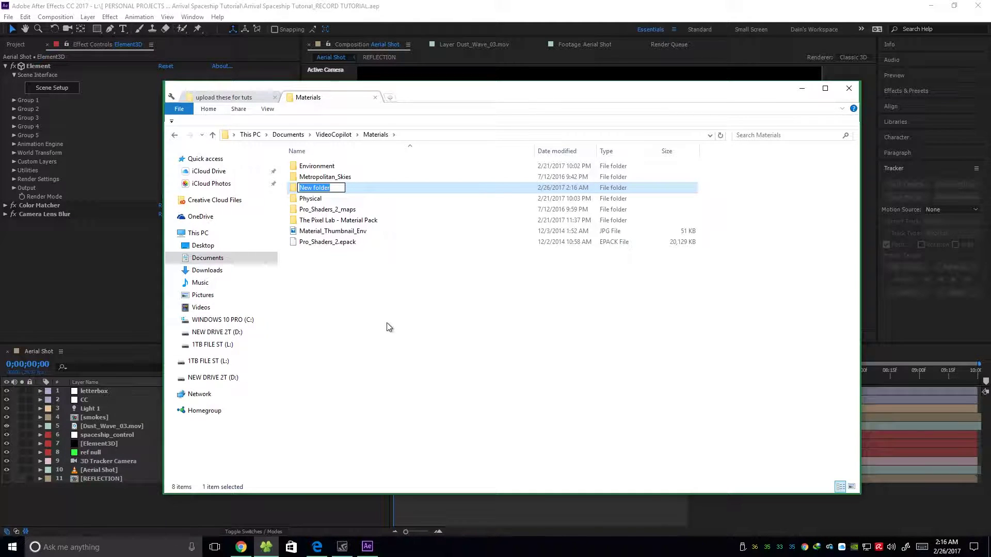
{"action": "type", "text": "Nerds Studio"}
{"action": "key", "text": "Return"}
{"action": "key", "text": "Return"}
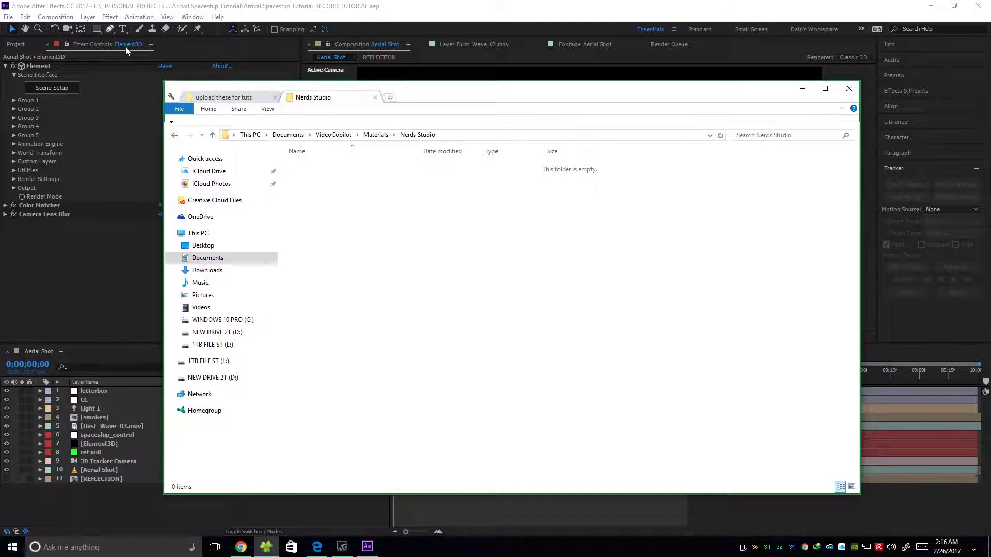
Step: Switch between the tutorial assets and Materials tabs, selecting the Arrival Scratched Metal texture
{"action": "left_click", "coordinate": [223, 97]}
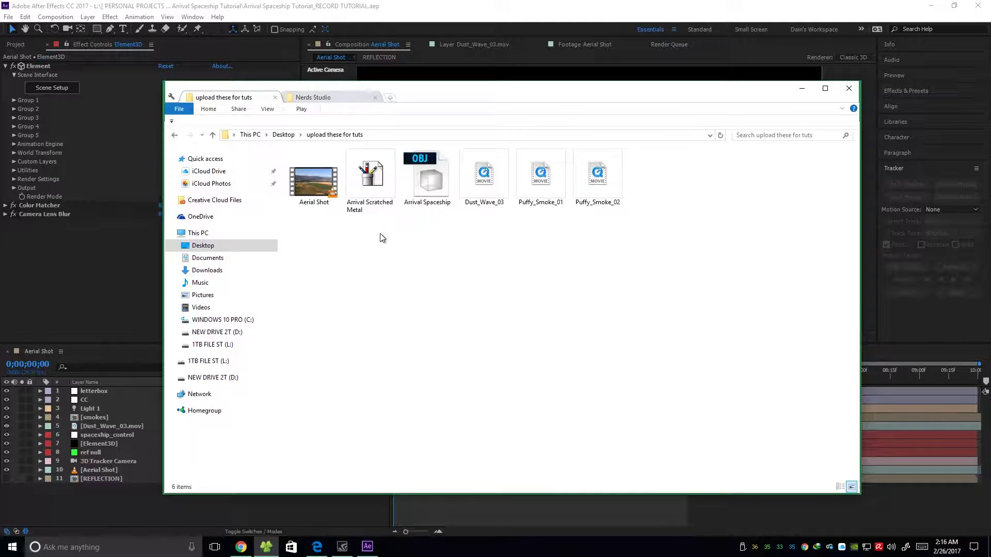
{"action": "left_click", "coordinate": [378, 191]}
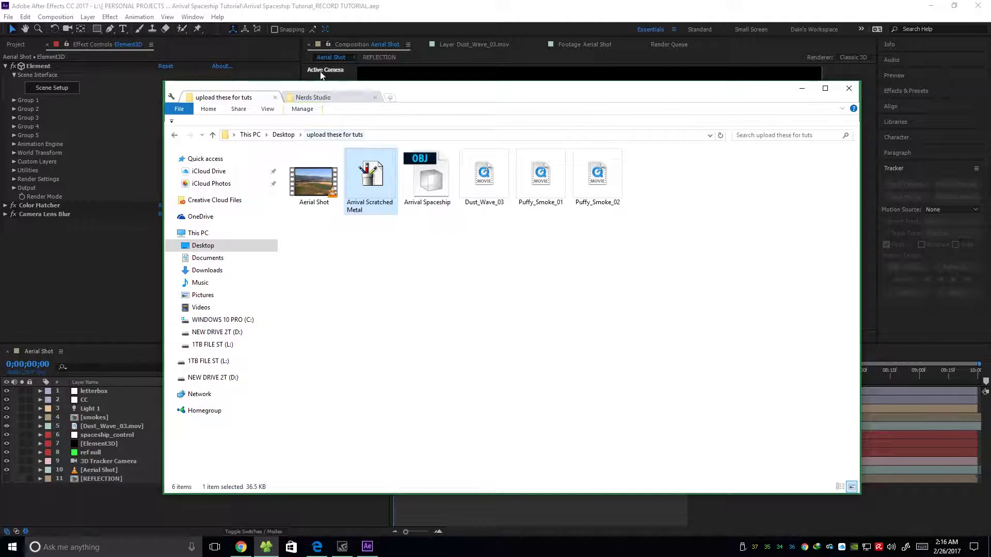
{"action": "left_click", "coordinate": [321, 97]}
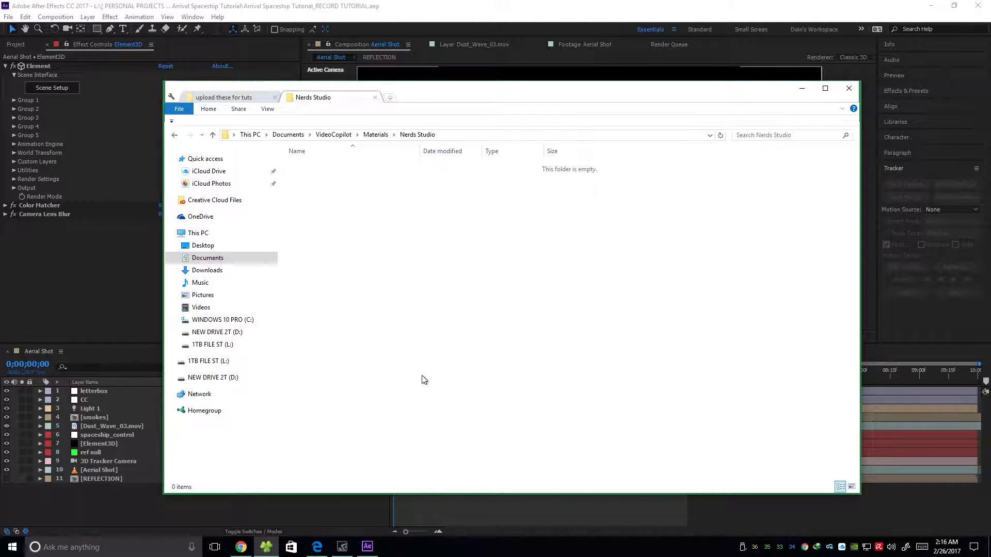
{"action": "left_click", "coordinate": [375, 135]}
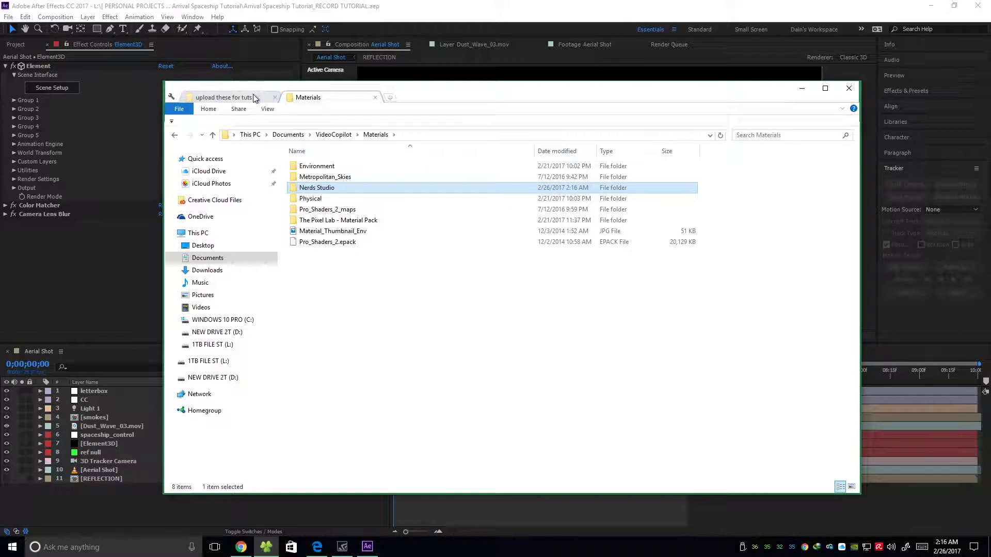
{"action": "left_click", "coordinate": [224, 97]}
{"action": "left_click", "coordinate": [320, 97]}
Step: Permanently delete the Nerds Studio folder and select the Arrival Spaceship model file
{"action": "key", "text": "shift+Delete"}
{"action": "key", "text": "Return"}
{"action": "left_click", "coordinate": [268, 98]}
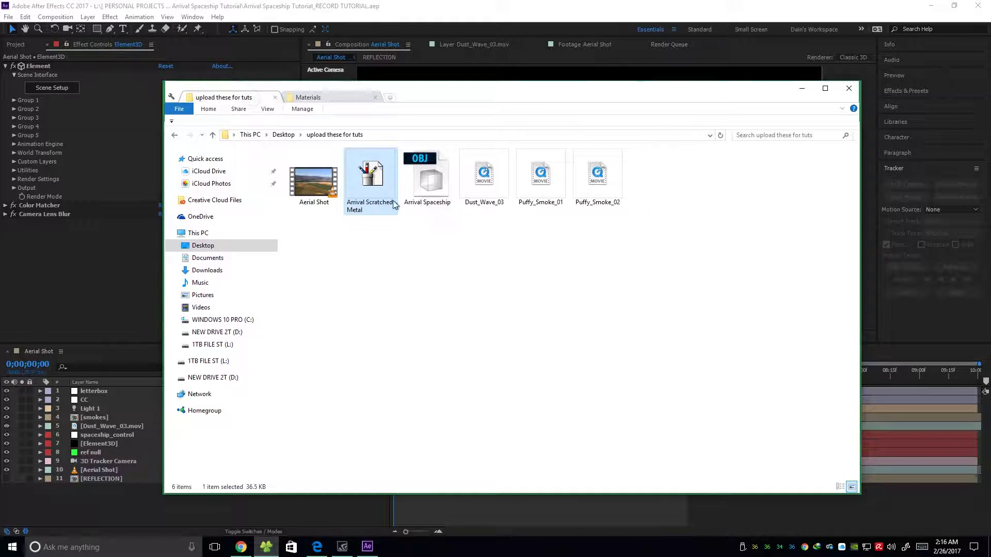
{"action": "left_click", "coordinate": [428, 201]}
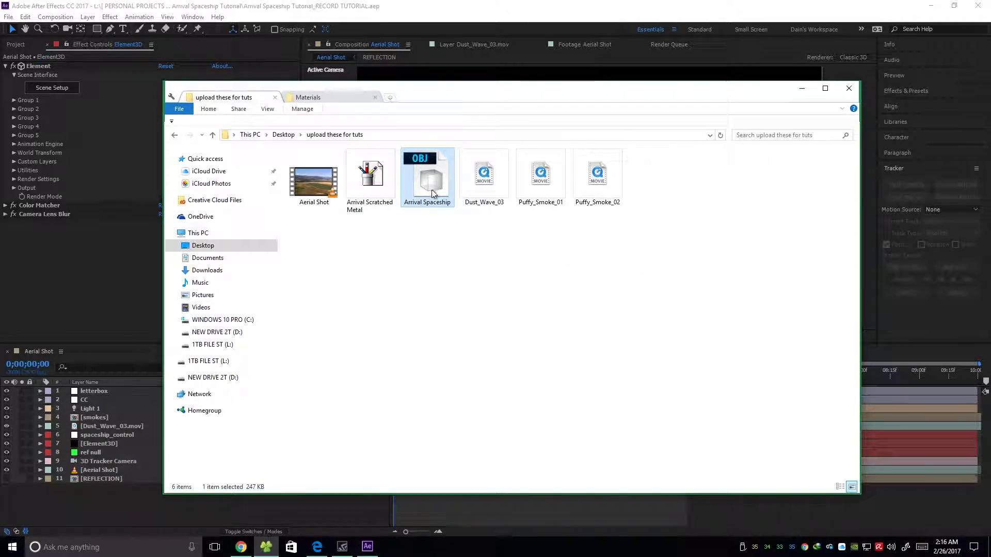
Step: Browse to VideoCopilot > Models, then close that tab and minimize Explorer
{"action": "left_click", "coordinate": [339, 99]}
{"action": "left_click", "coordinate": [336, 135]}
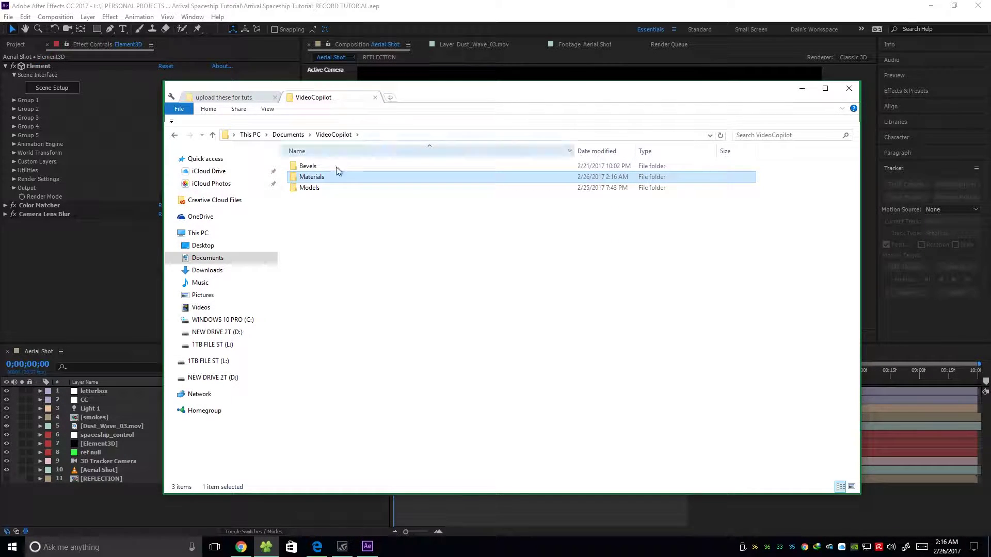
{"action": "left_click", "coordinate": [327, 188]}
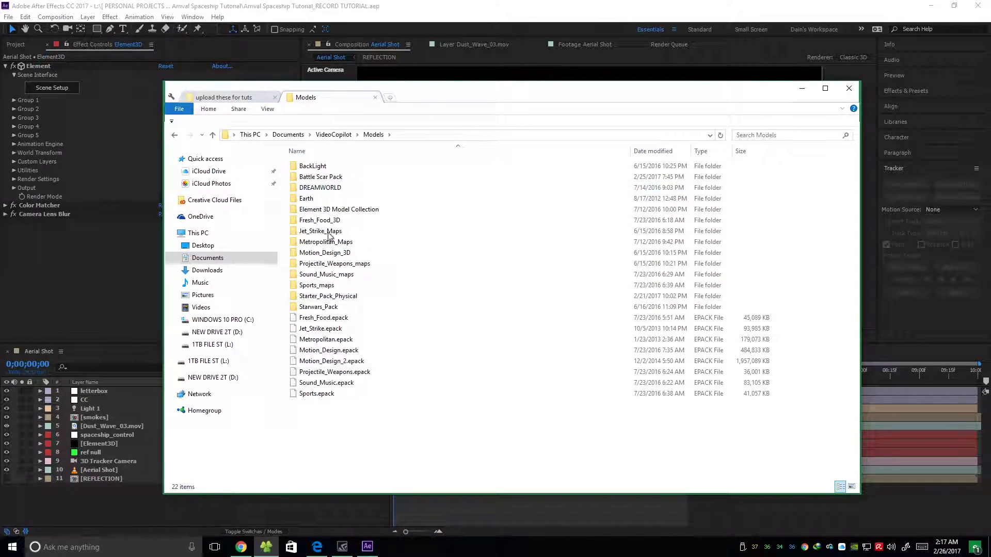
{"action": "left_click", "coordinate": [376, 97]}
{"action": "left_click", "coordinate": [528, 241]}
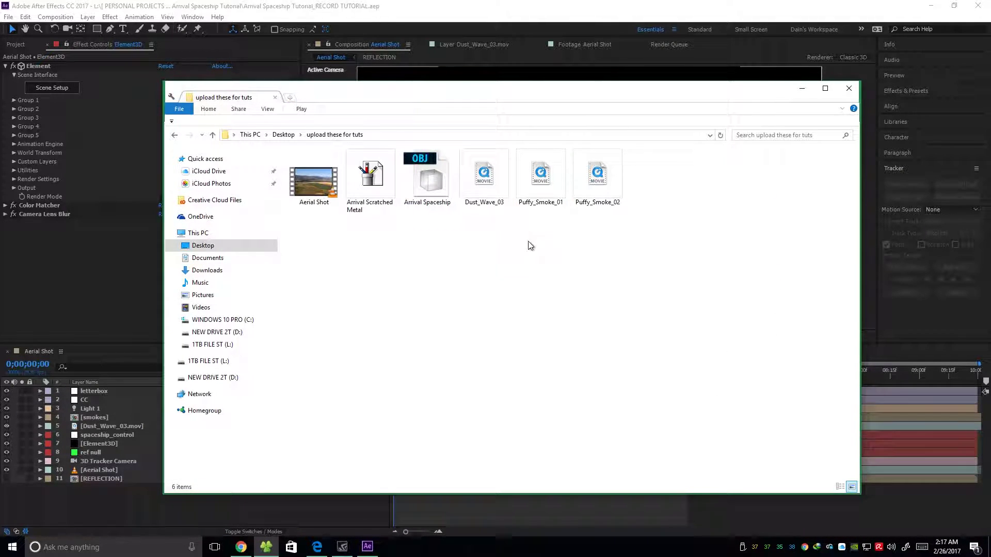
{"action": "left_click", "coordinate": [804, 90]}
Step: Make an Aerial Shot 2 comp from the footage and trim it to the 5s–10s work area
{"action": "left_click", "coordinate": [18, 44]}
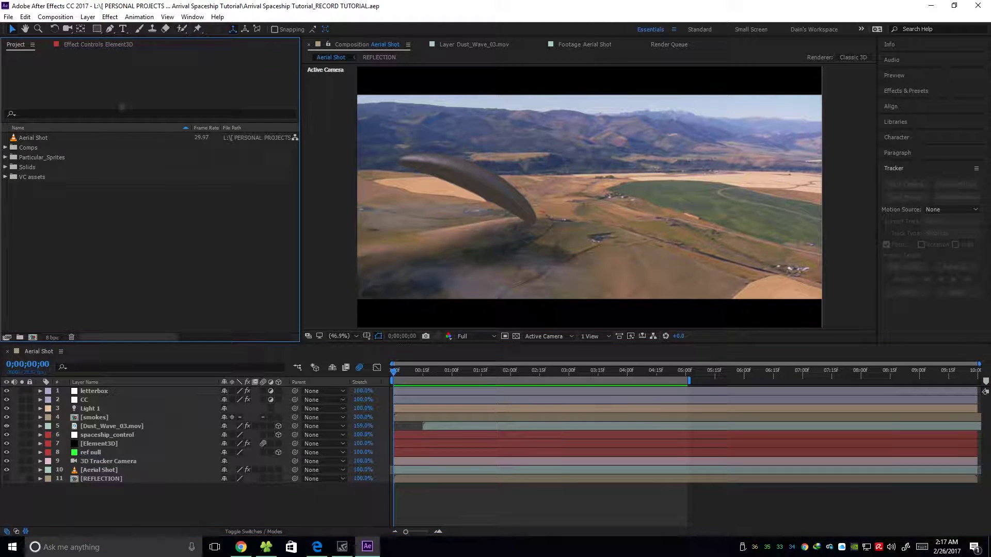
{"action": "left_click_drag", "start_coordinate": [31, 139], "coordinate": [31, 338]}
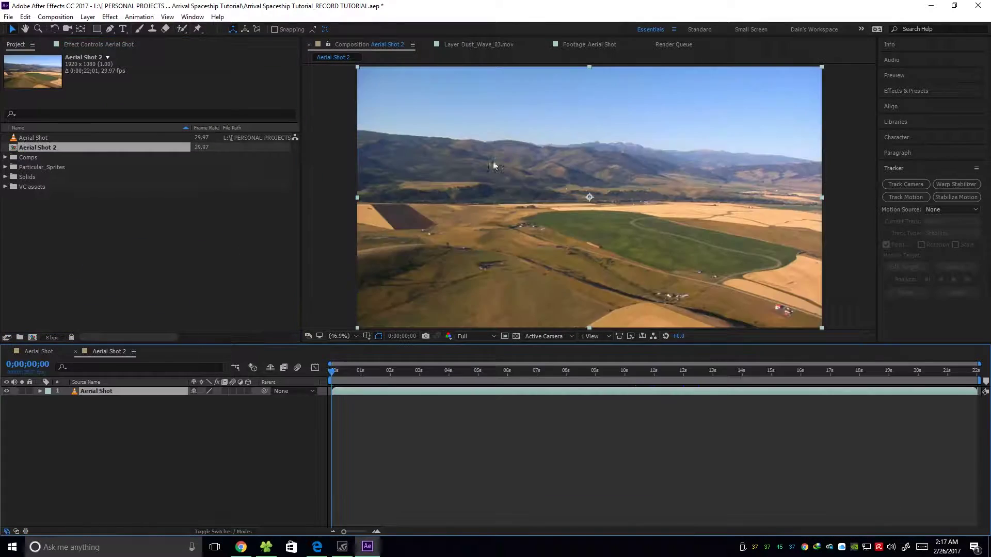
{"action": "left_click_drag", "start_coordinate": [339, 371], "coordinate": [625, 387]}
{"action": "key", "text": "b"}
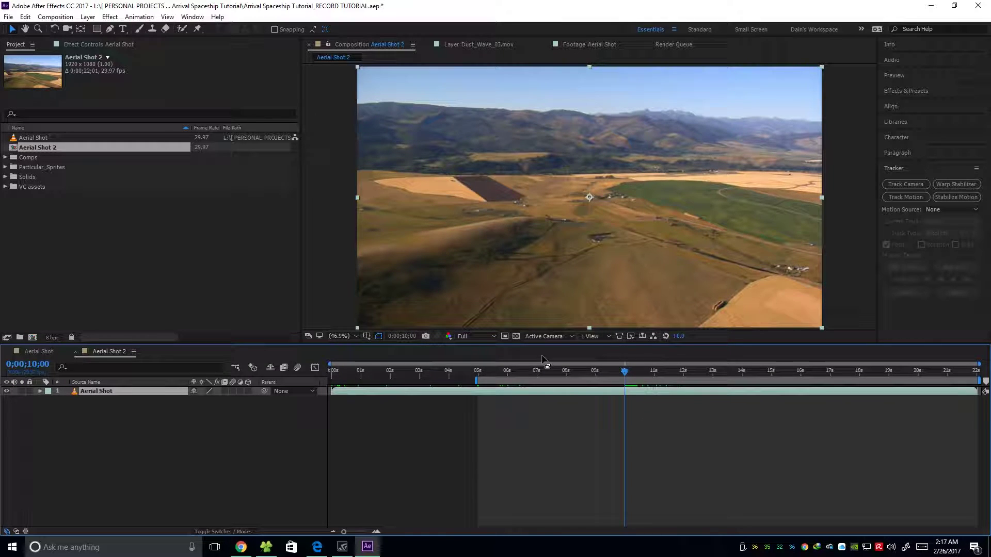
{"action": "key", "text": "n"}
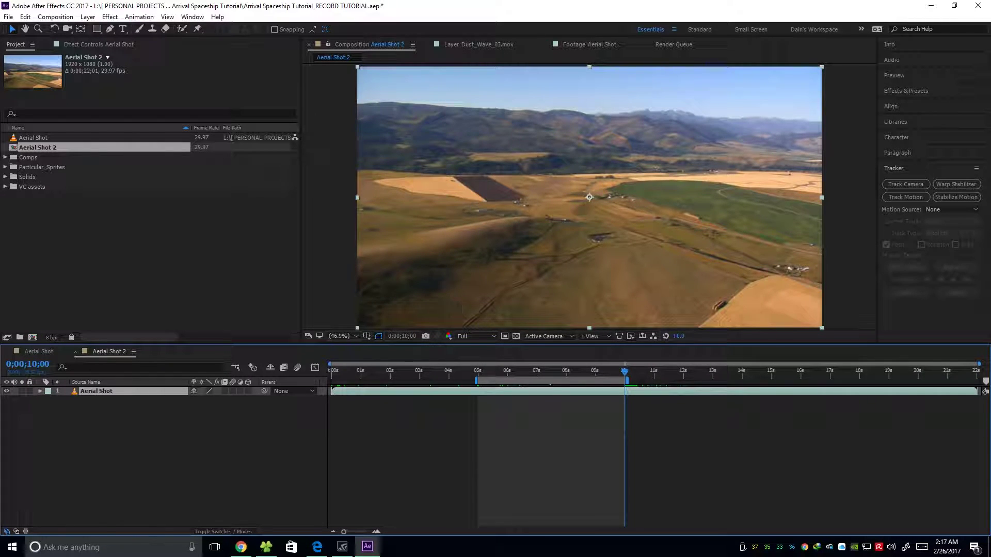
{"action": "right_click", "coordinate": [551, 385]}
{"action": "left_click", "coordinate": [594, 411]}
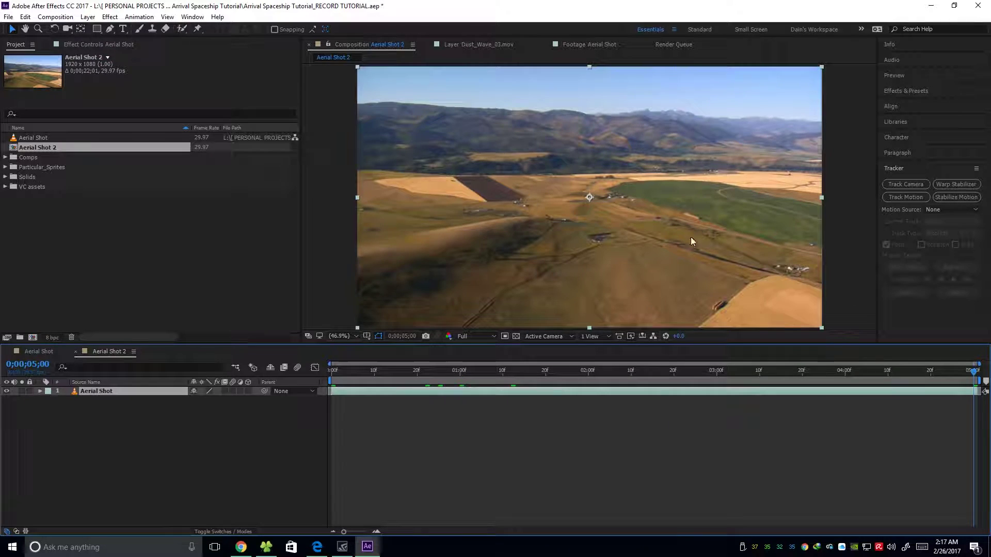
Step: Set the preview resolution to Half and return to the first frame
{"action": "left_click_drag", "start_coordinate": [433, 371], "coordinate": [517, 373]}
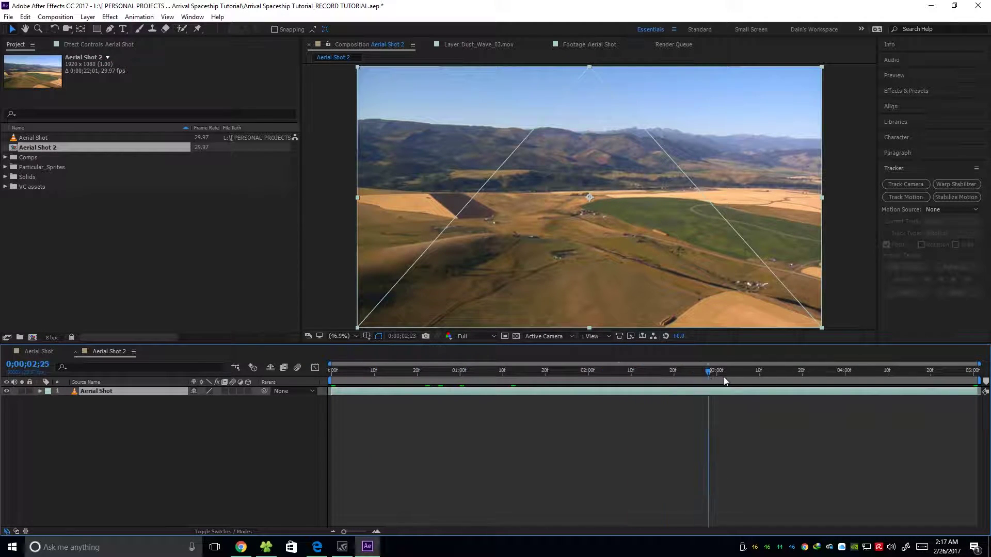
{"action": "left_click", "coordinate": [725, 381]}
{"action": "left_click", "coordinate": [475, 336]}
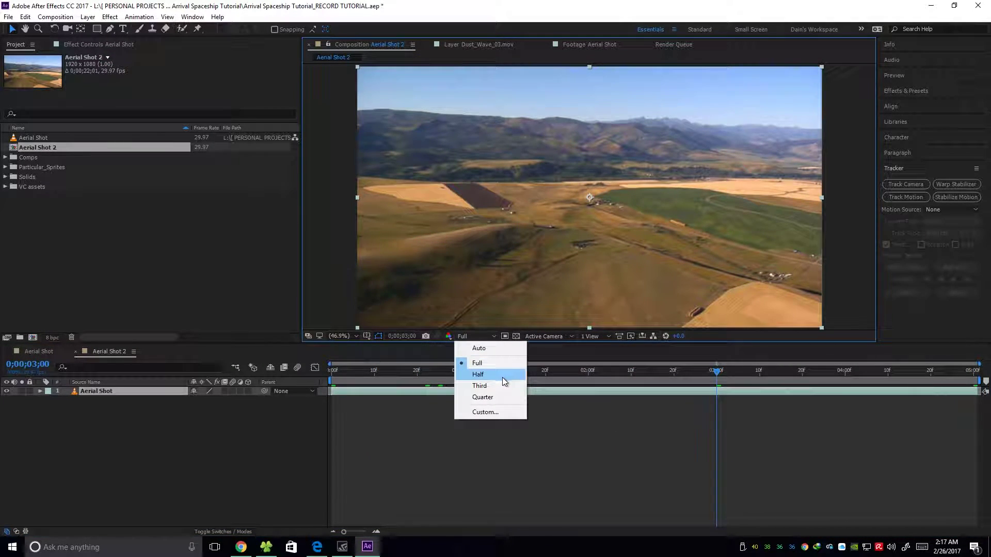
{"action": "left_click", "coordinate": [498, 374]}
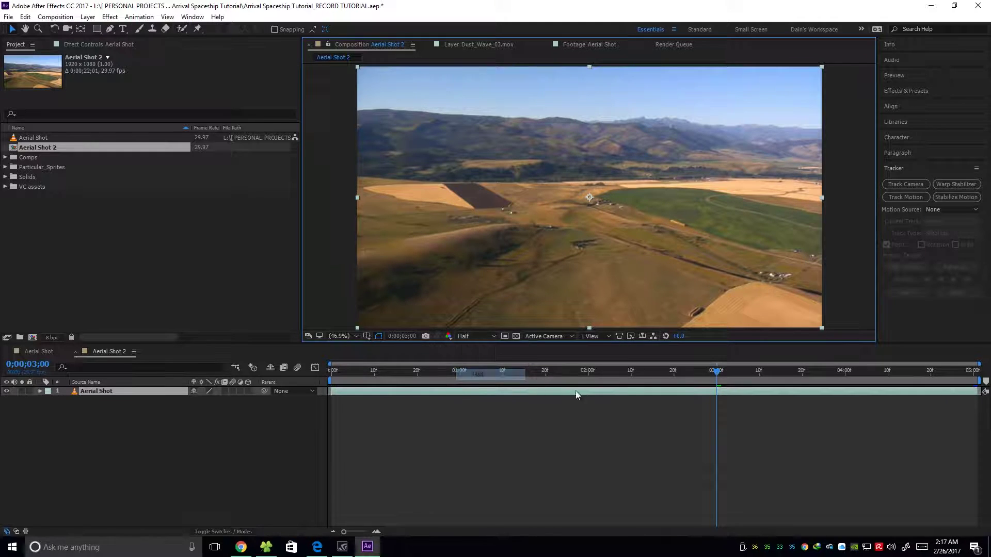
{"action": "left_click_drag", "start_coordinate": [434, 370], "coordinate": [332, 370]}
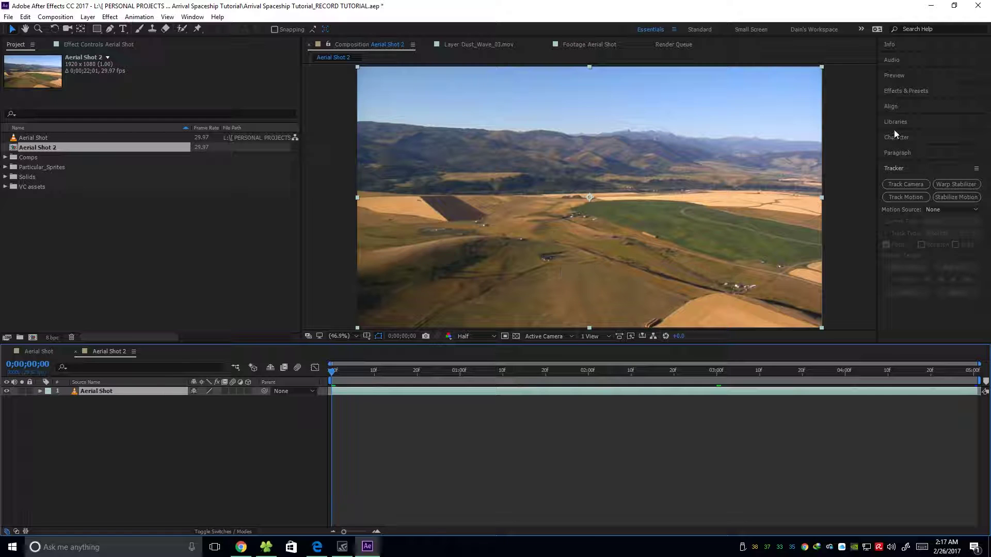
{"action": "left_click", "coordinate": [909, 168]}
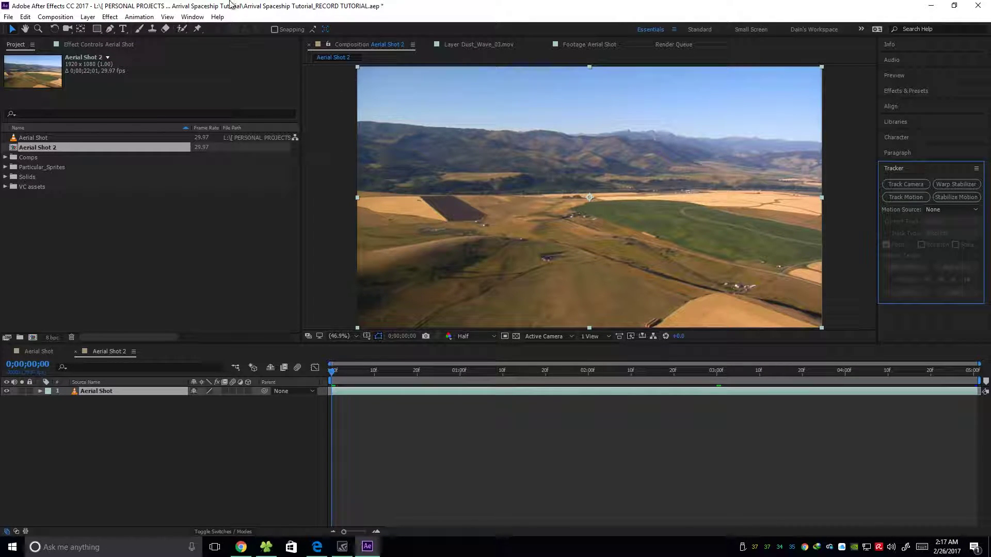
{"action": "left_click", "coordinate": [192, 16]}
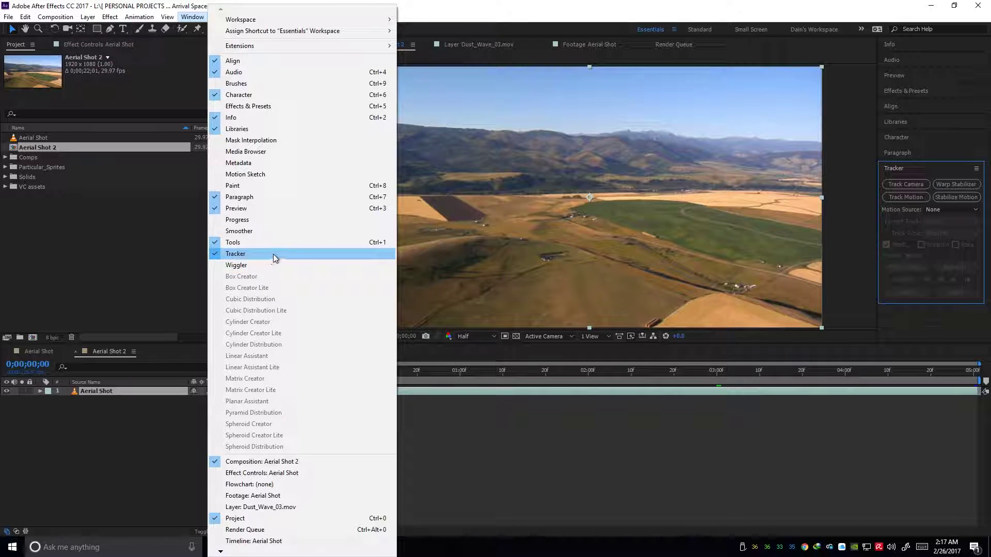
{"action": "left_click", "coordinate": [763, 420]}
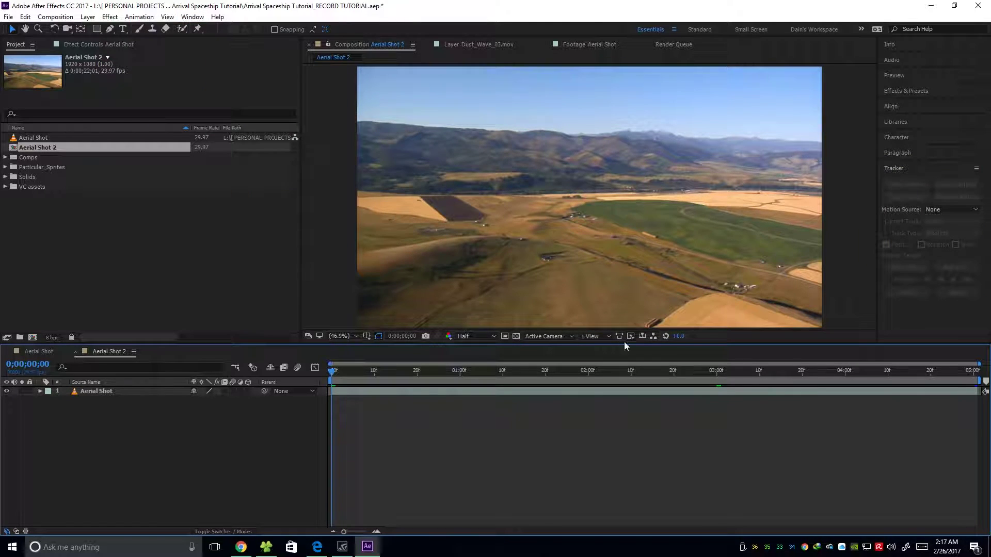
{"action": "left_click", "coordinate": [135, 391]}
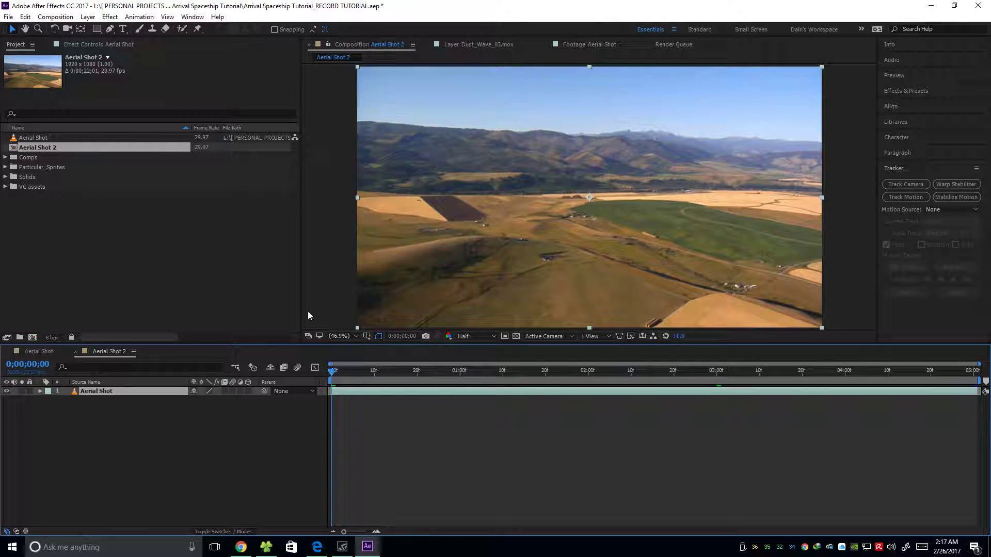
Step: Run Track Camera on the aerial footage with Detailed Analysis enabled
{"action": "left_click", "coordinate": [912, 183]}
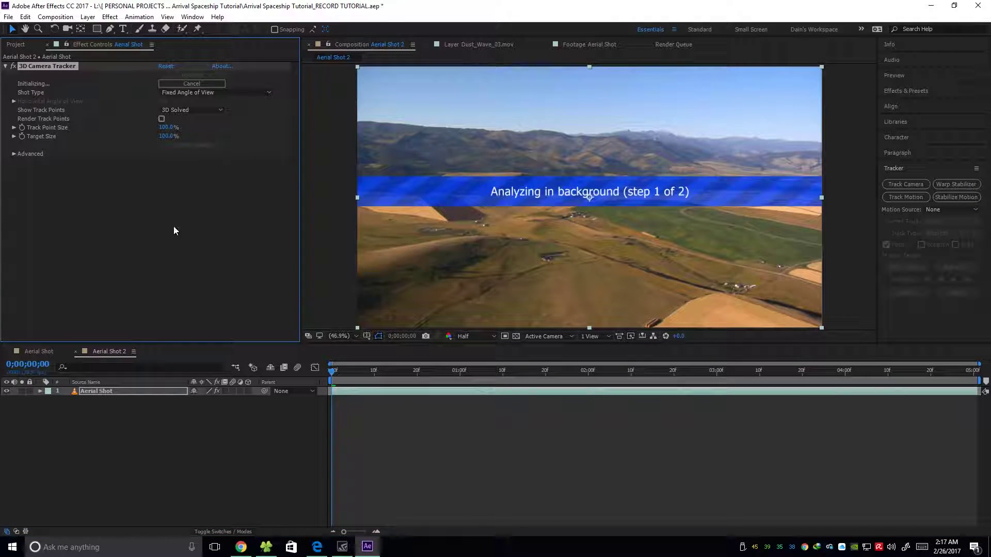
{"action": "left_click", "coordinate": [14, 154]}
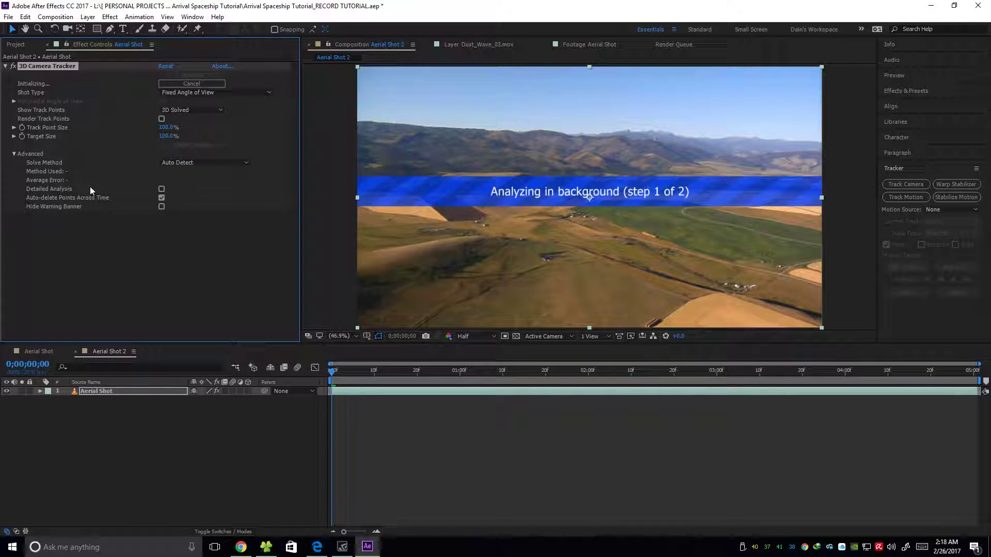
{"action": "left_click", "coordinate": [163, 188]}
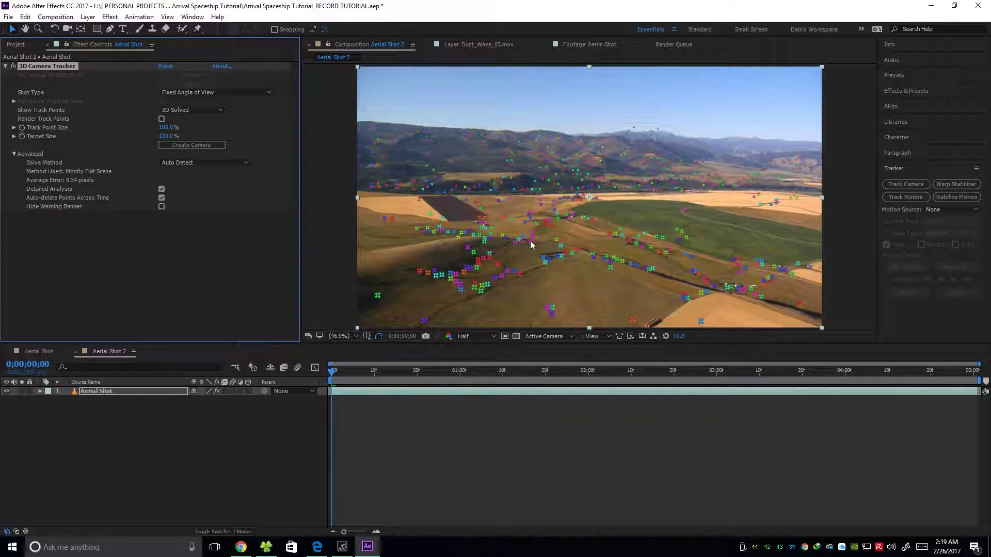
Step: Switch preview to Full resolution and set the ground plane and origin at the hillside target
{"action": "left_click", "coordinate": [477, 336]}
{"action": "left_click", "coordinate": [499, 363]}
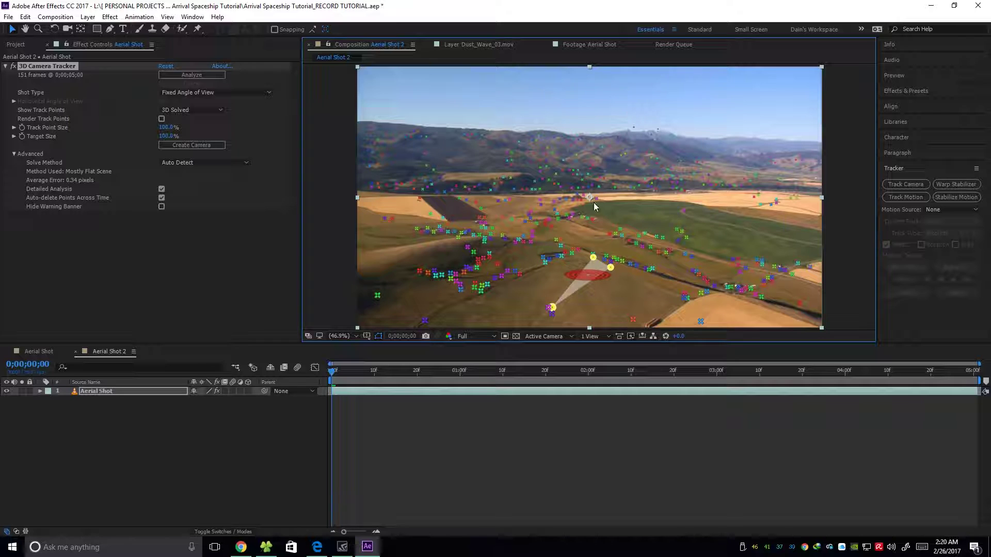
{"action": "right_click", "coordinate": [590, 275]}
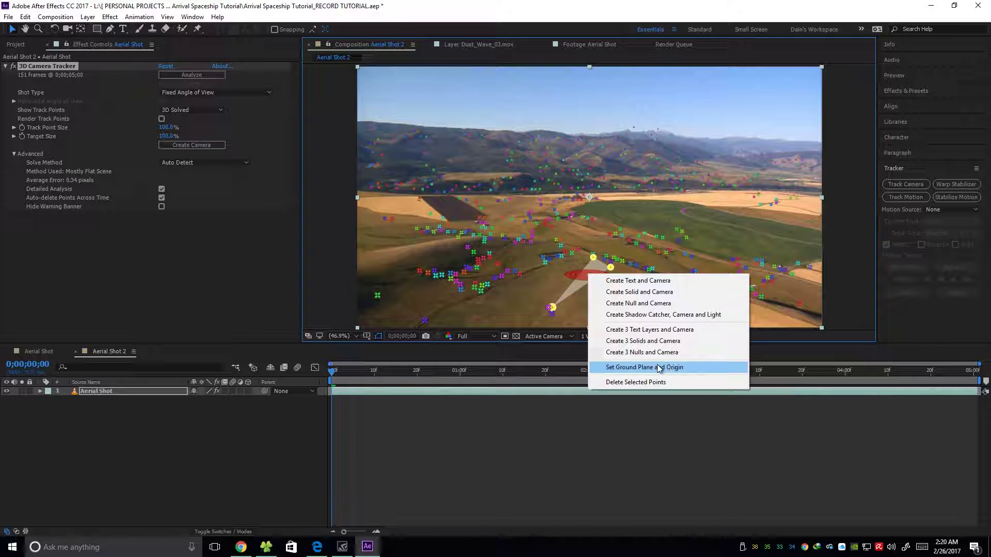
{"action": "left_click", "coordinate": [695, 370]}
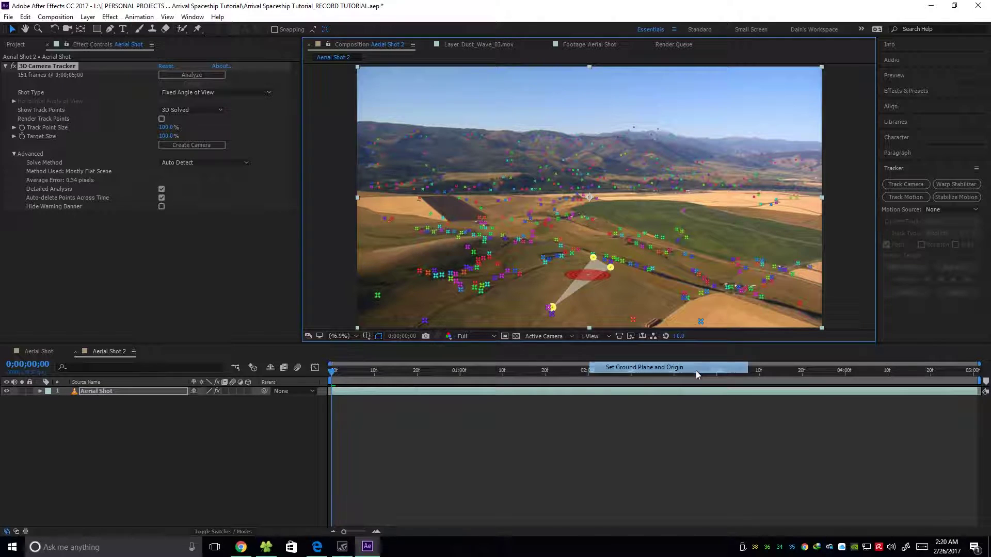
{"action": "right_click", "coordinate": [589, 276]}
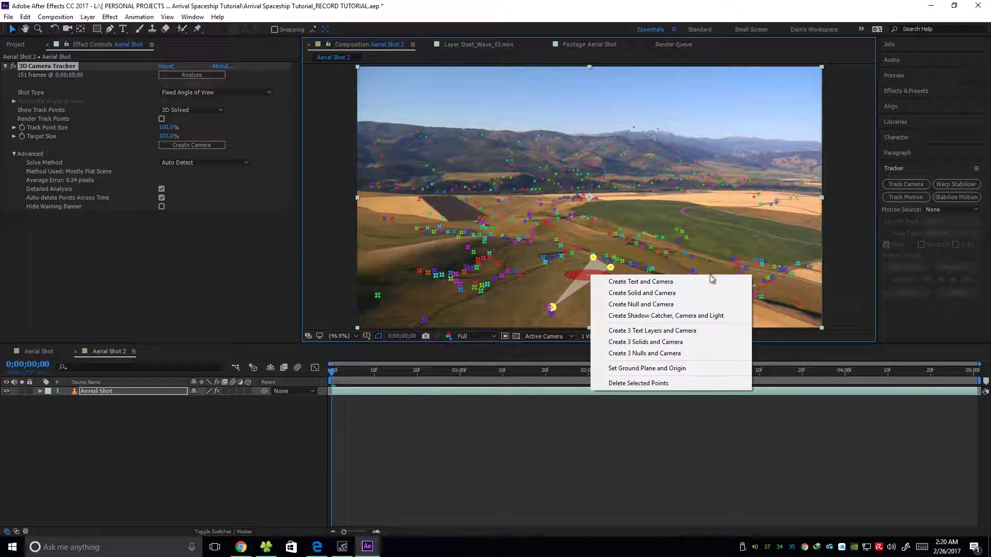
Step: Create Track Solid 1 and a 3D Tracker Camera at the target, then preview the pinned solid
{"action": "left_click", "coordinate": [673, 298]}
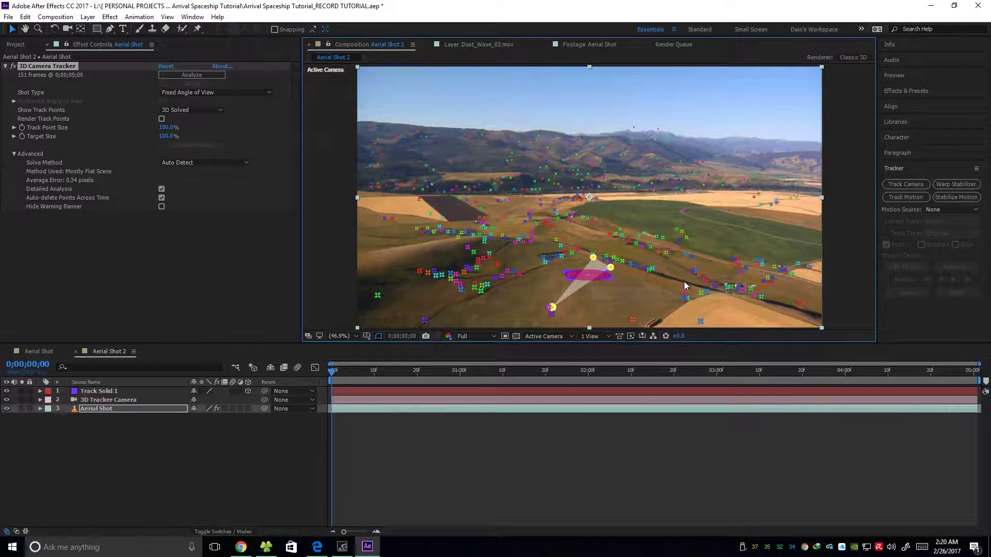
{"action": "left_click", "coordinate": [323, 465]}
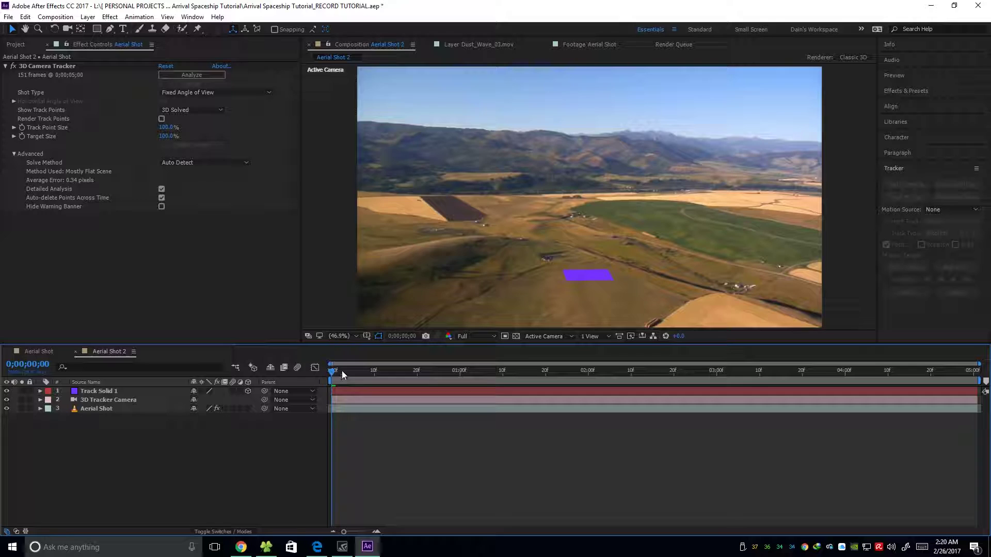
{"action": "mouse_move", "coordinate": [341, 371]}
{"action": "left_mouse_down"}
{"action": "mouse_move", "coordinate": [457, 372]}
{"action": "mouse_move", "coordinate": [324, 366]}
{"action": "left_mouse_up"}
{"action": "left_click", "coordinate": [103, 392]}
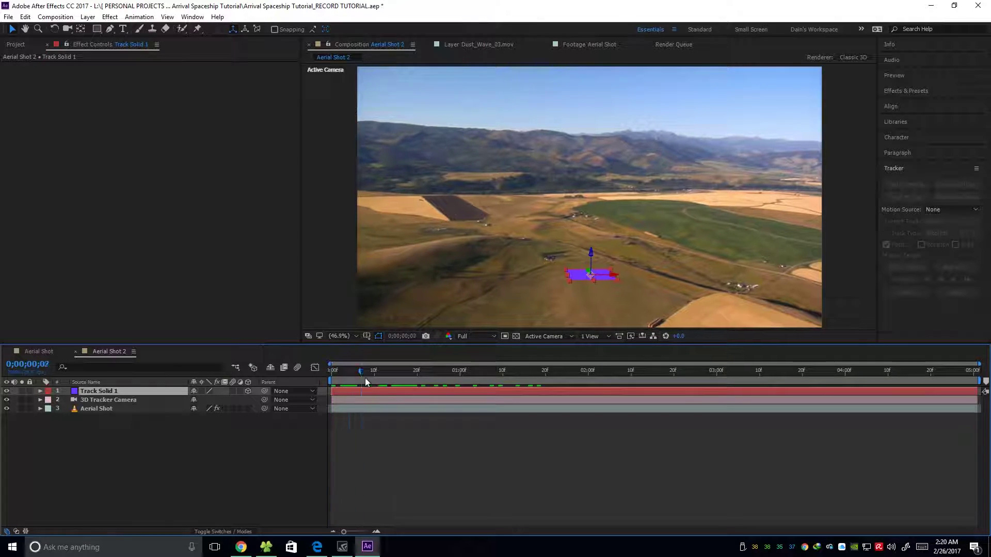
{"action": "key", "text": "ctrl+shift+h"}
{"action": "key", "text": "space"}
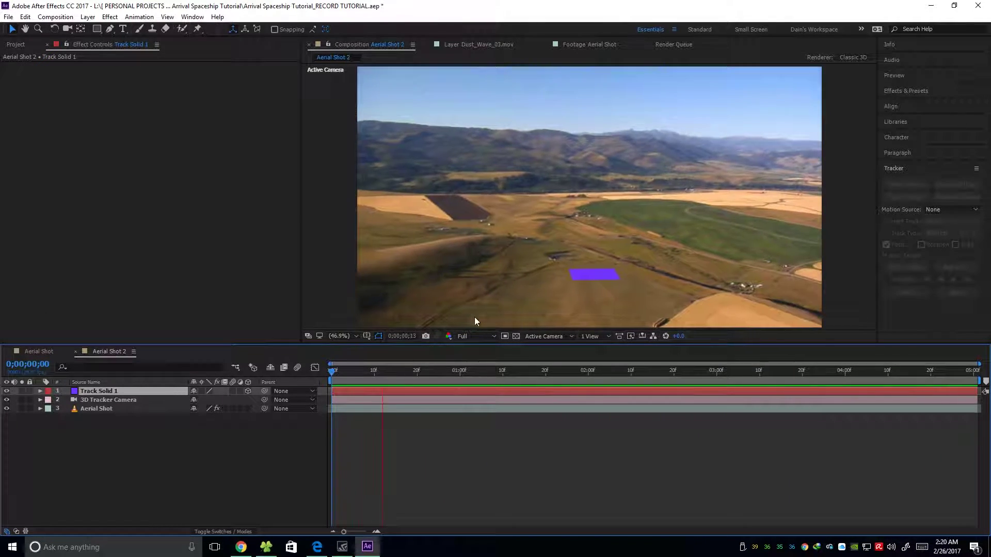
Step: Stop the preview and create a new black solid named Element3D
{"action": "left_click", "coordinate": [424, 371]}
{"action": "key", "text": "Home"}
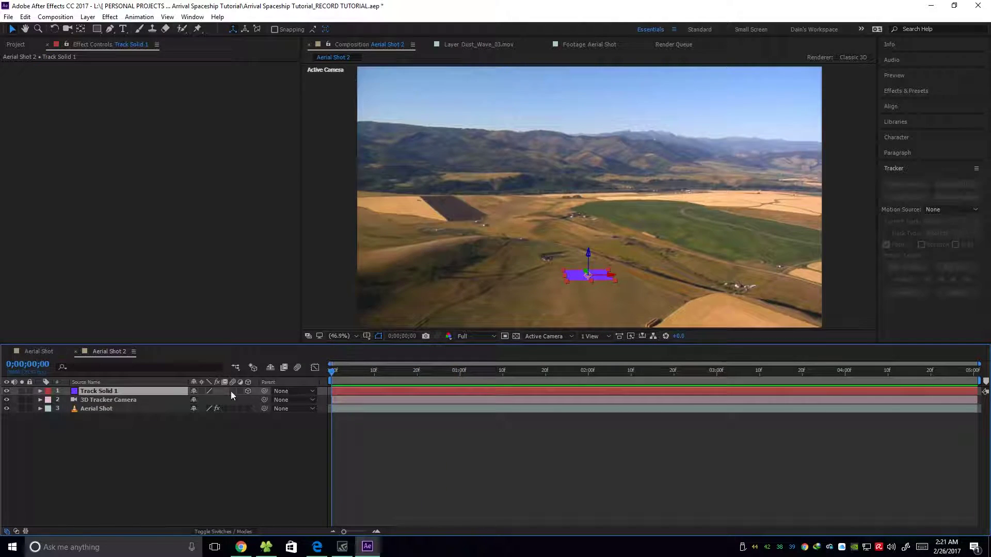
{"action": "left_click", "coordinate": [97, 439]}
{"action": "key", "text": "ctrl+y"}
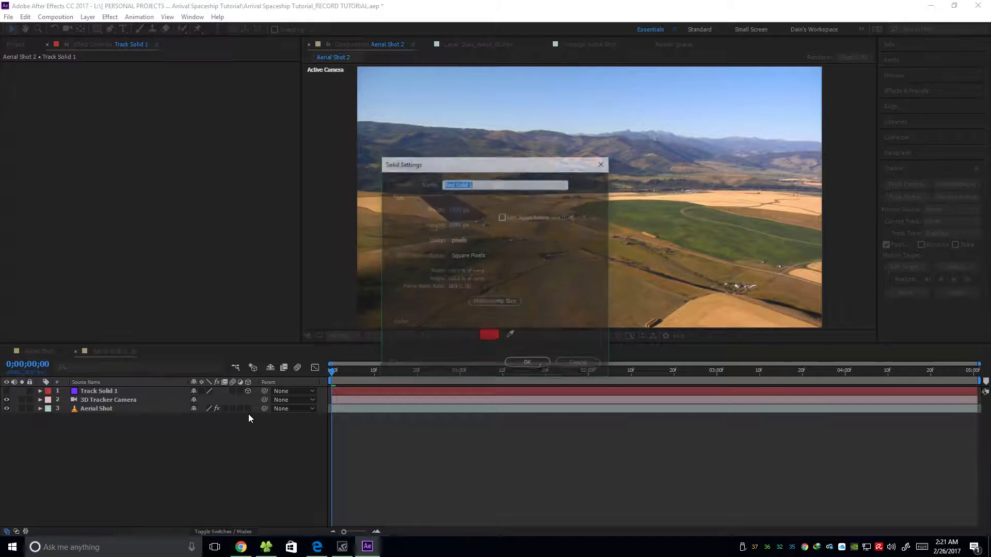
{"action": "left_click", "coordinate": [480, 337]}
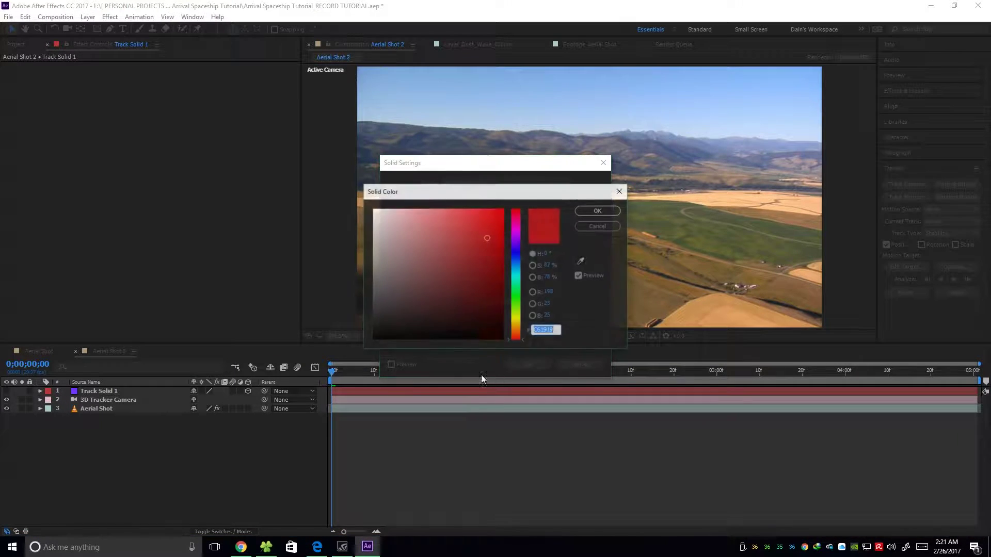
{"action": "left_click", "coordinate": [481, 336]}
{"action": "left_click", "coordinate": [601, 212]}
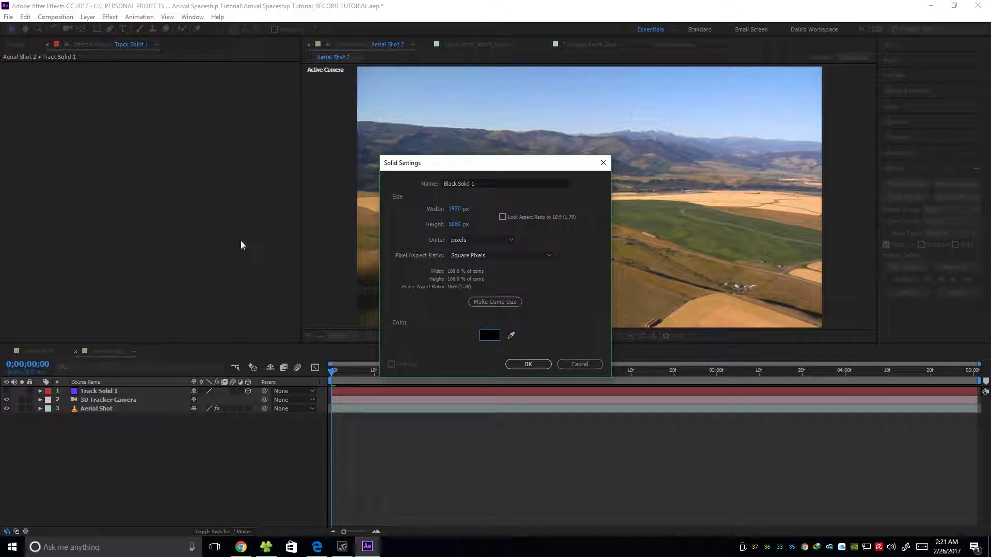
{"action": "left_click", "coordinate": [478, 188]}
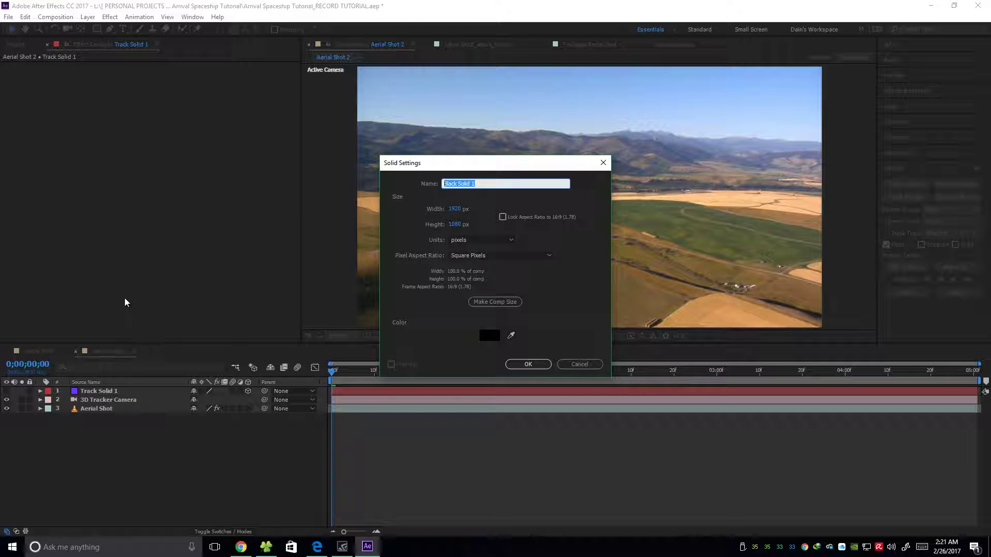
{"action": "type", "text": "Element3D"}
{"action": "key", "text": "Return"}
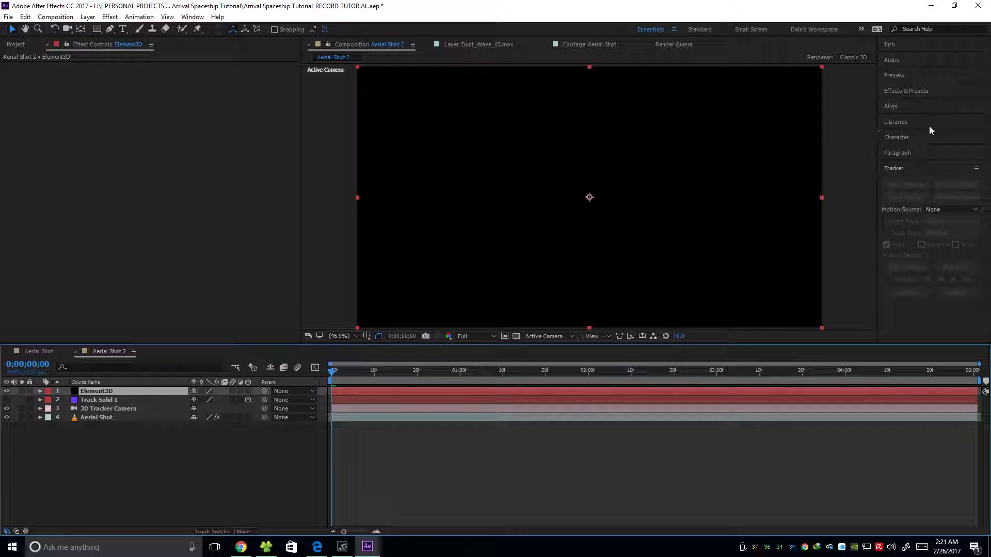
Step: Apply Video Copilot's Element effect to the Element3D layer and open Scene Setup
{"action": "left_click", "coordinate": [912, 89]}
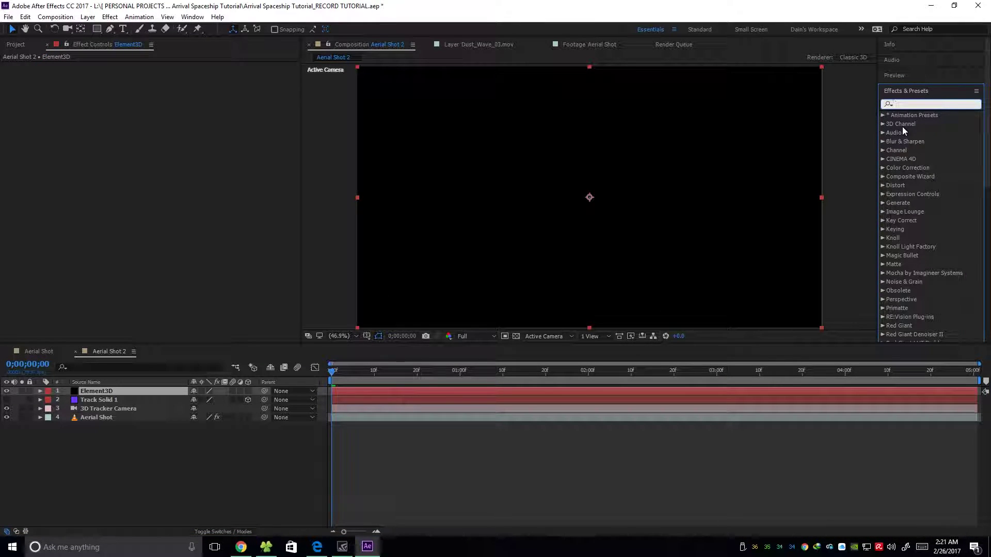
{"action": "type", "text": "element"}
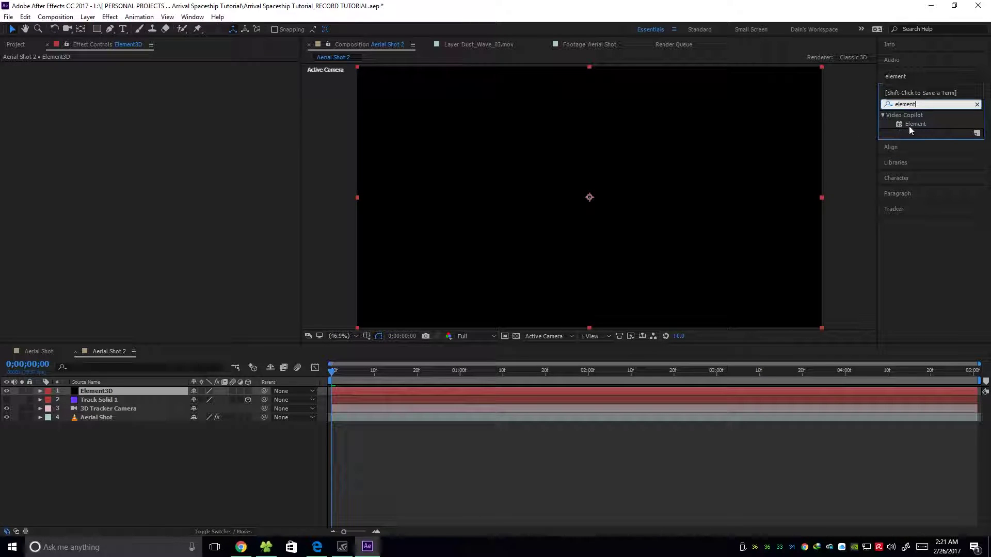
{"action": "left_click_drag", "start_coordinate": [910, 126], "coordinate": [106, 394]}
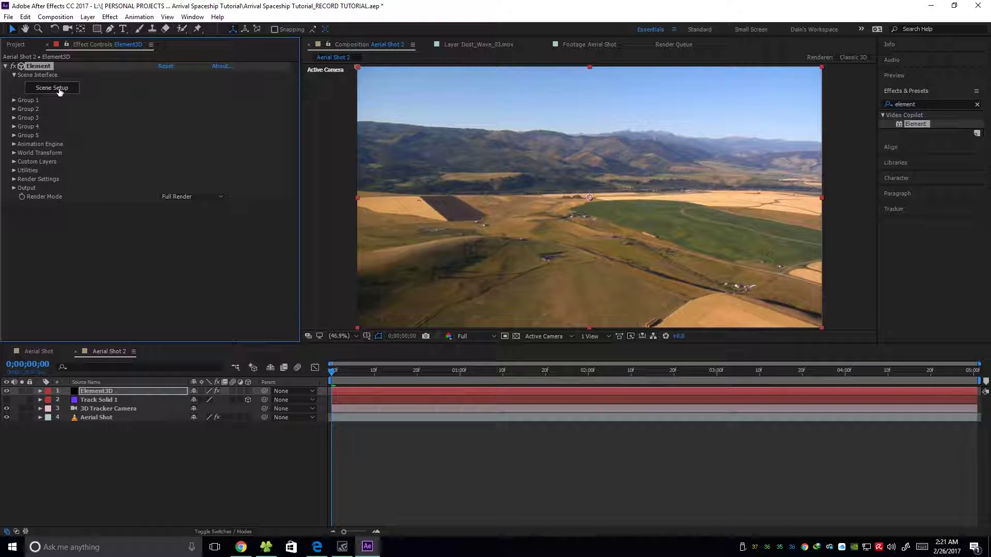
{"action": "left_click", "coordinate": [60, 88]}
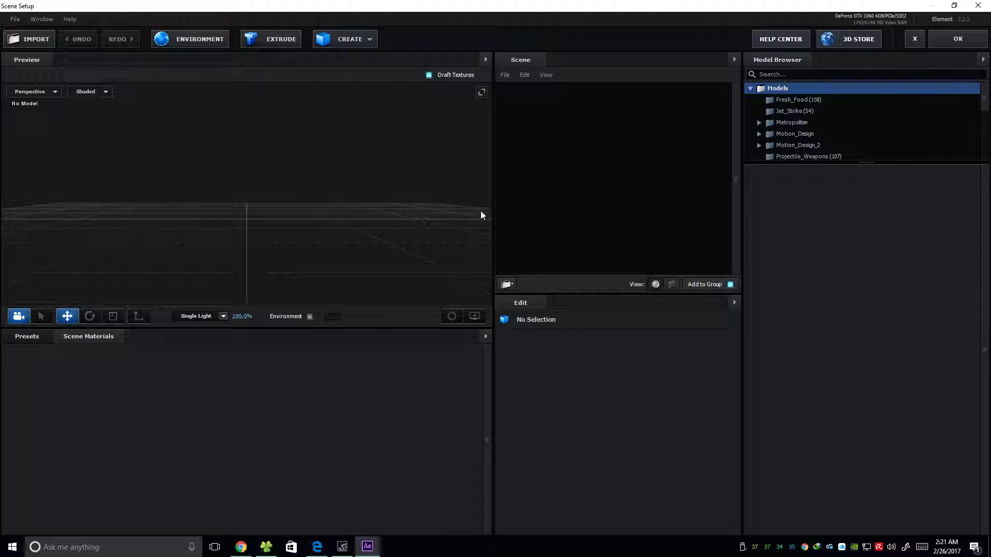
Step: Import the Arrival Spaceship model from Desktop > upload these for tuts
{"action": "left_click_drag", "start_coordinate": [869, 162], "coordinate": [863, 293]}
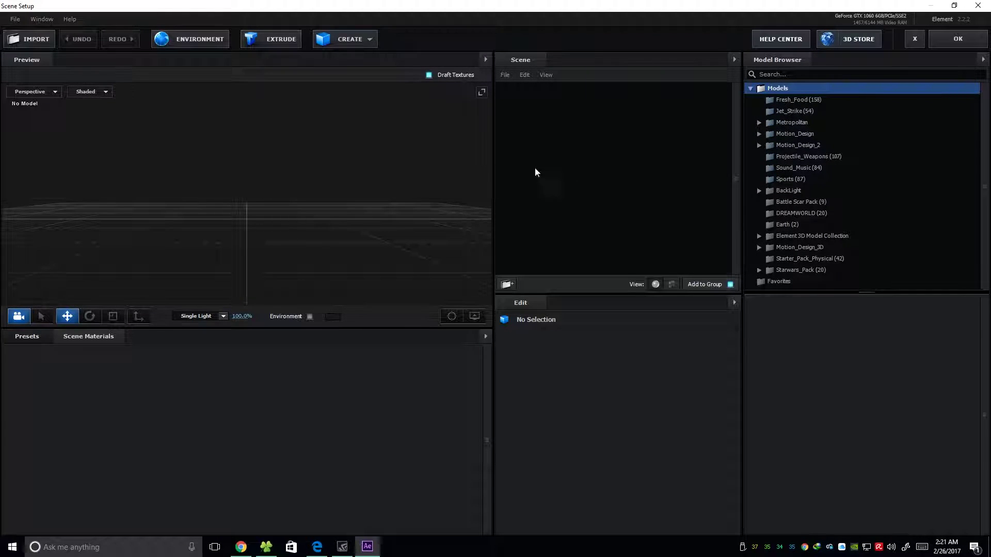
{"action": "left_click", "coordinate": [36, 40]}
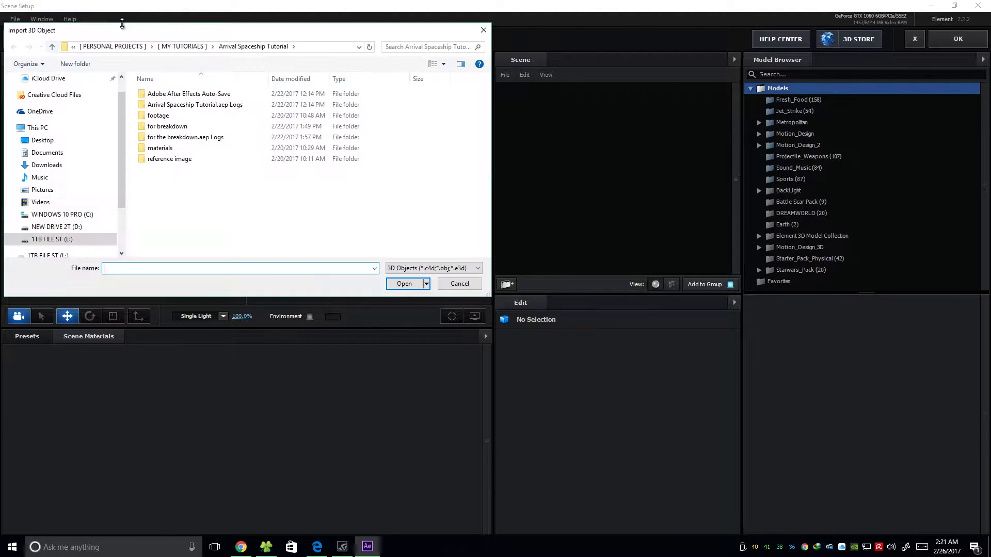
{"action": "left_click", "coordinate": [72, 140]}
{"action": "double_click", "coordinate": [233, 115]}
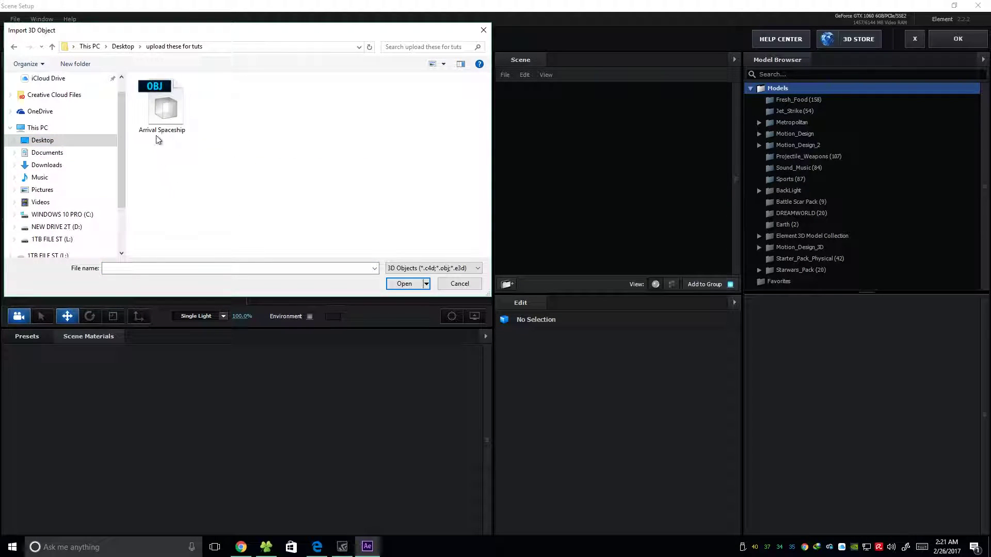
{"action": "double_click", "coordinate": [165, 107]}
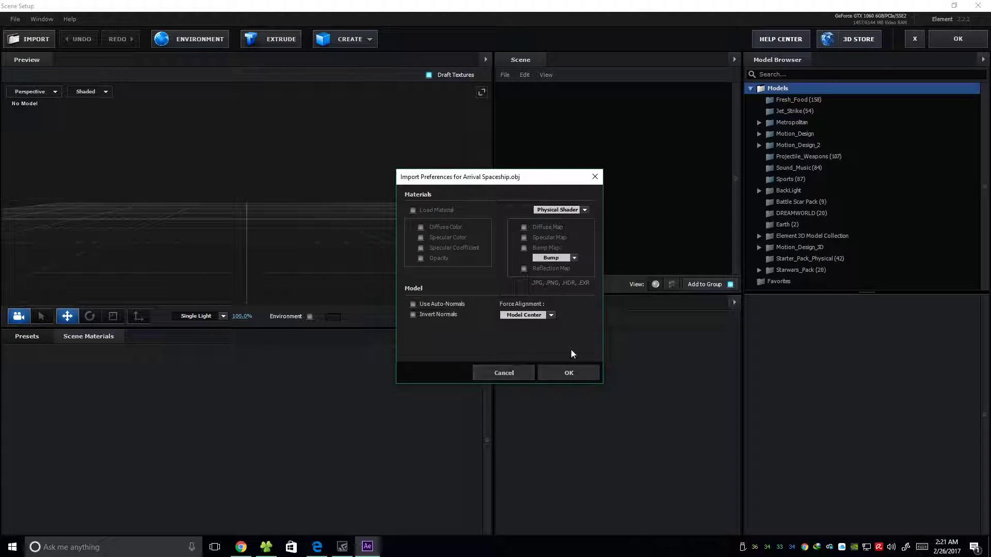
Step: Set the import's Force Alignment to Bottom and confirm
{"action": "left_click", "coordinate": [526, 322]}
{"action": "left_click", "coordinate": [534, 323]}
{"action": "left_click", "coordinate": [535, 320]}
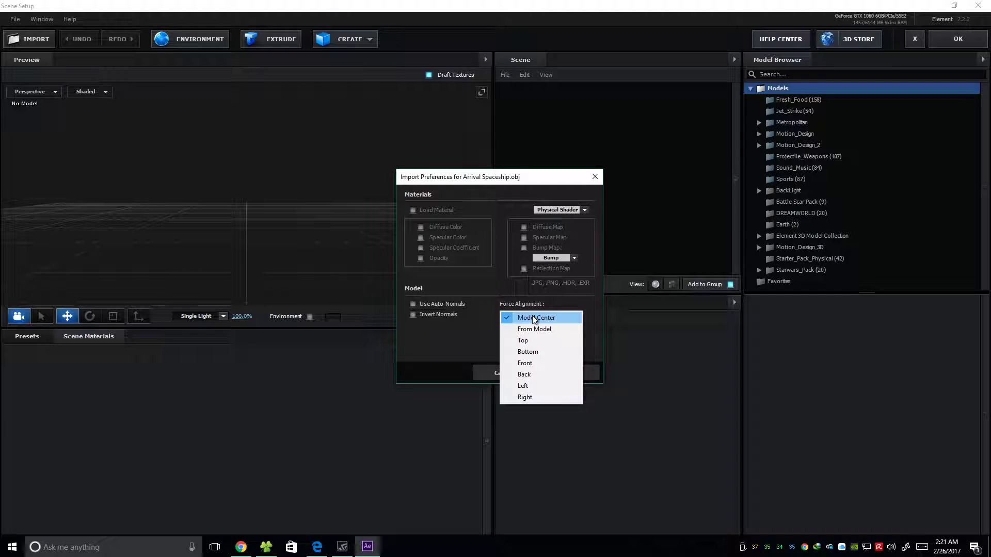
{"action": "left_click", "coordinate": [542, 353]}
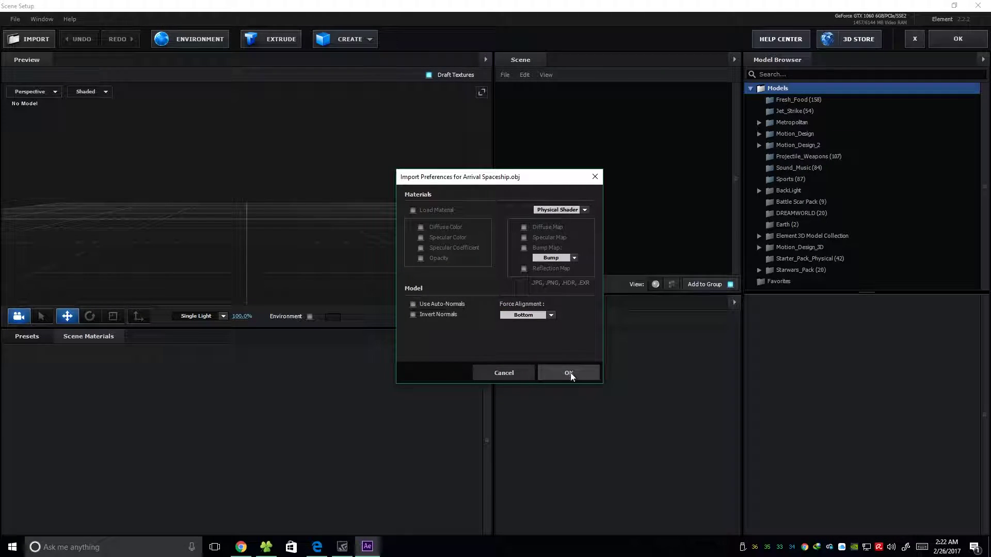
{"action": "left_click", "coordinate": [569, 373]}
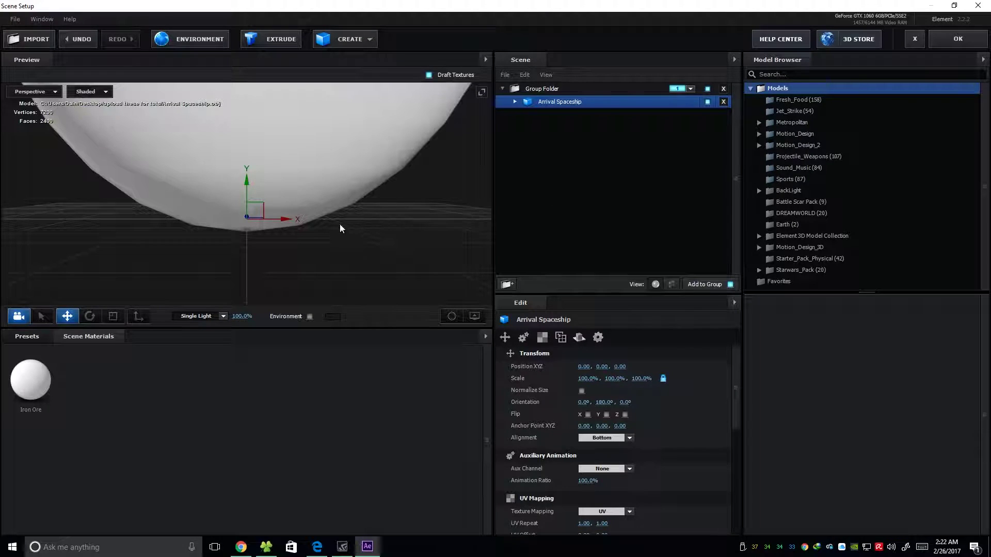
Step: Apply the Arrival Scratched material from Materials > Nerds Studio to the spaceship and dismiss the texture warning
{"action": "scroll", "coordinate": [340, 131], "scroll_direction": "down", "scroll_amount": 5}
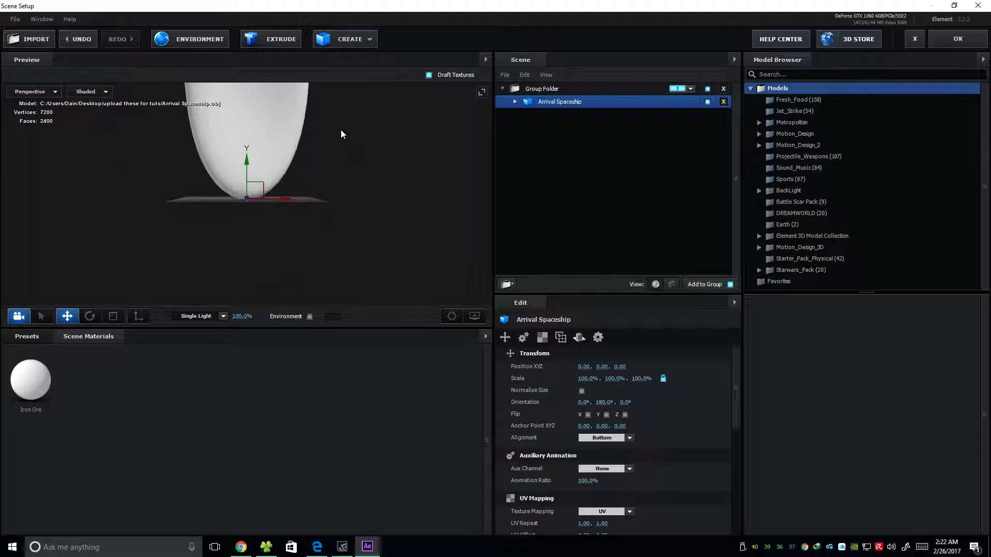
{"action": "left_click_drag", "start_coordinate": [306, 153], "coordinate": [485, 217]}
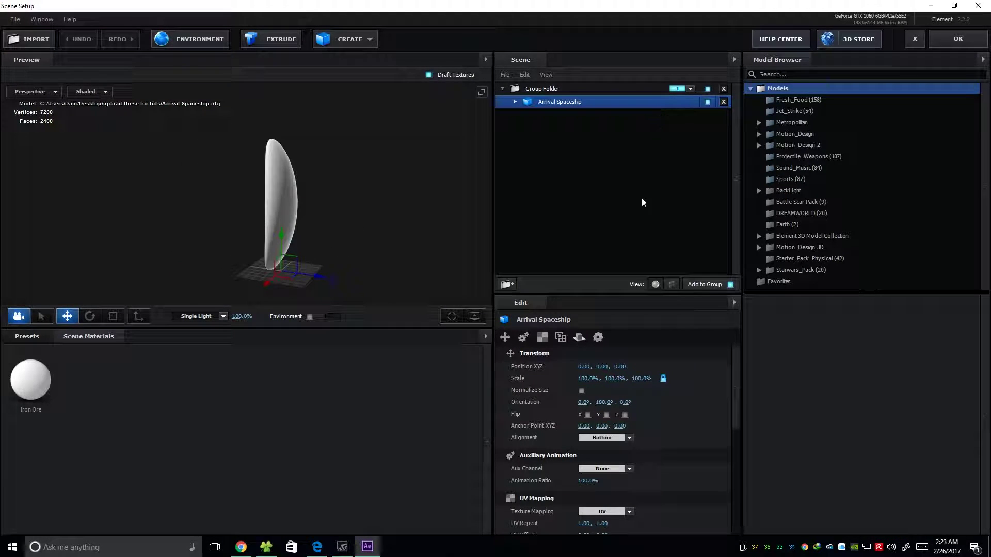
{"action": "left_click", "coordinate": [28, 336]}
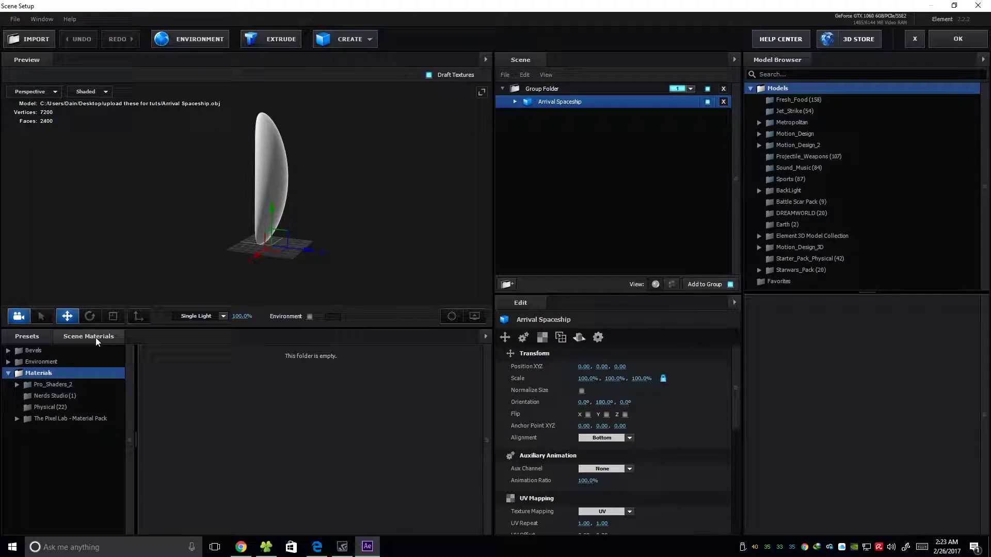
{"action": "left_click", "coordinate": [91, 395]}
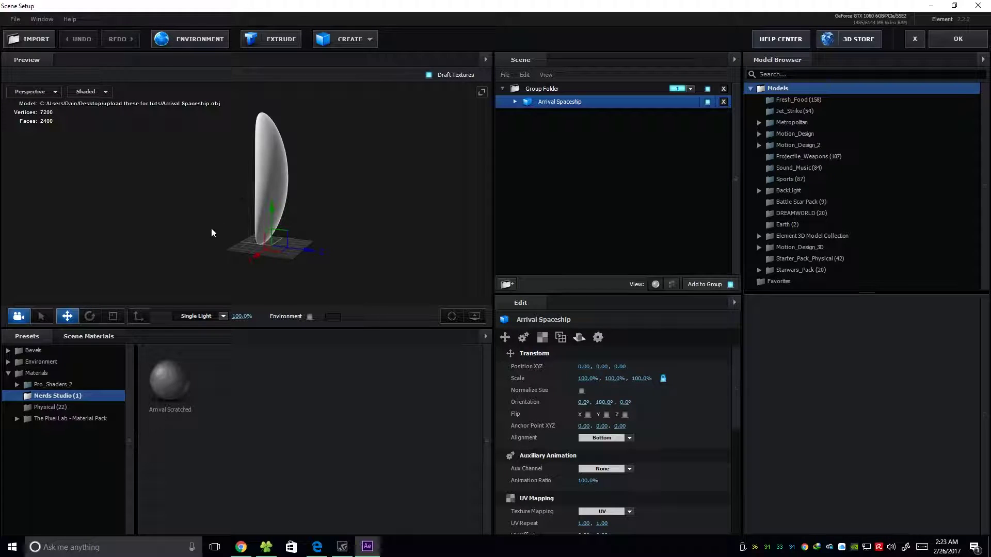
{"action": "left_click_drag", "start_coordinate": [182, 386], "coordinate": [571, 105]}
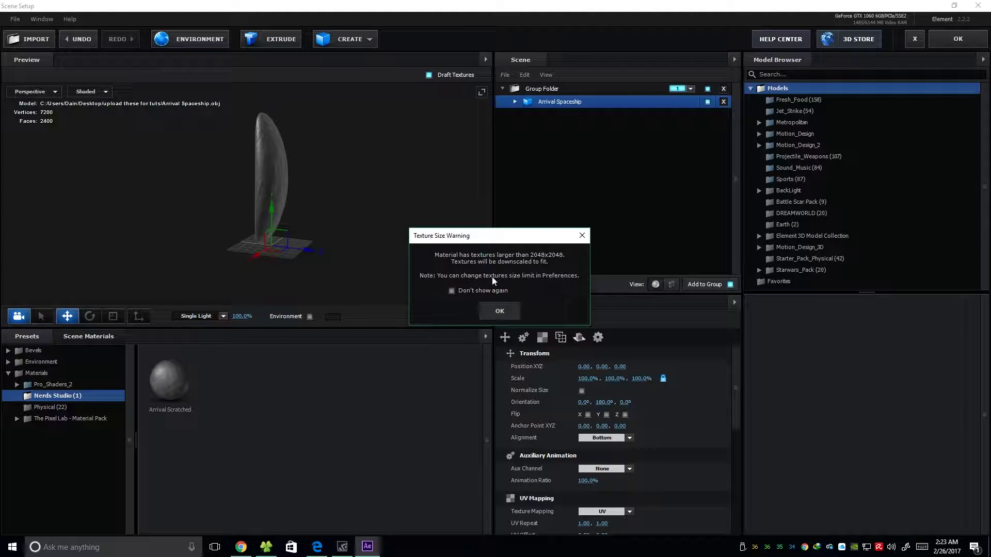
{"action": "left_click", "coordinate": [501, 311]}
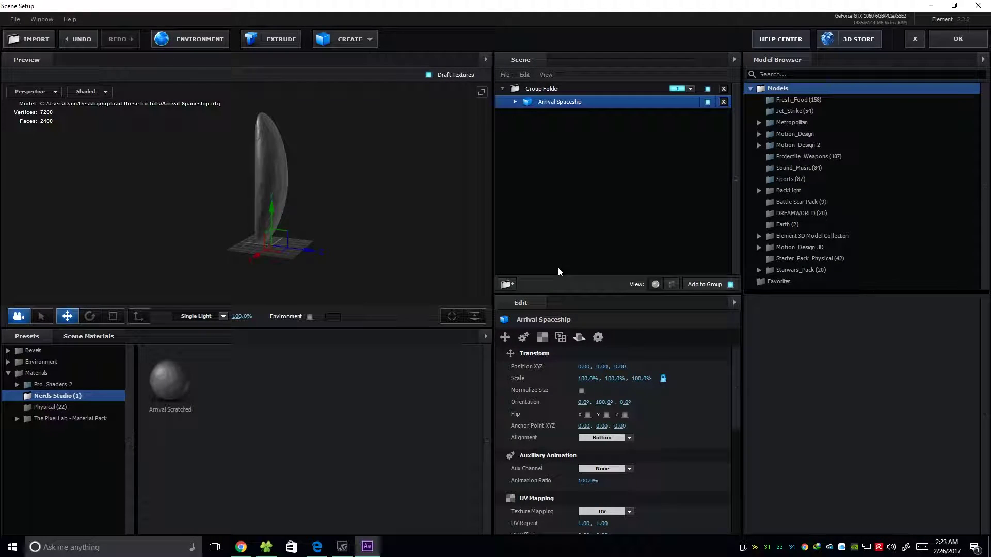
{"action": "left_click_drag", "start_coordinate": [312, 203], "coordinate": [311, 169]}
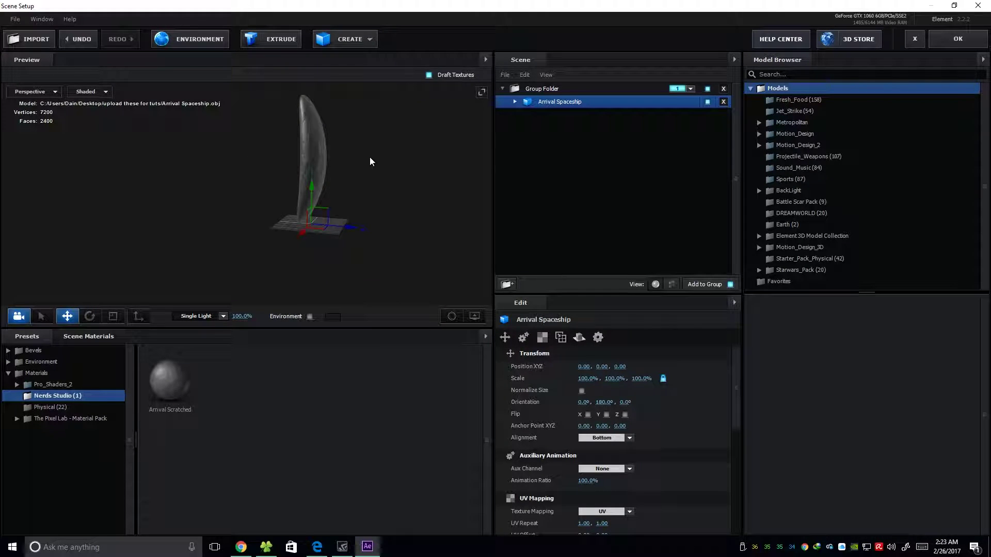
{"action": "left_click_drag", "start_coordinate": [371, 162], "coordinate": [413, 160]}
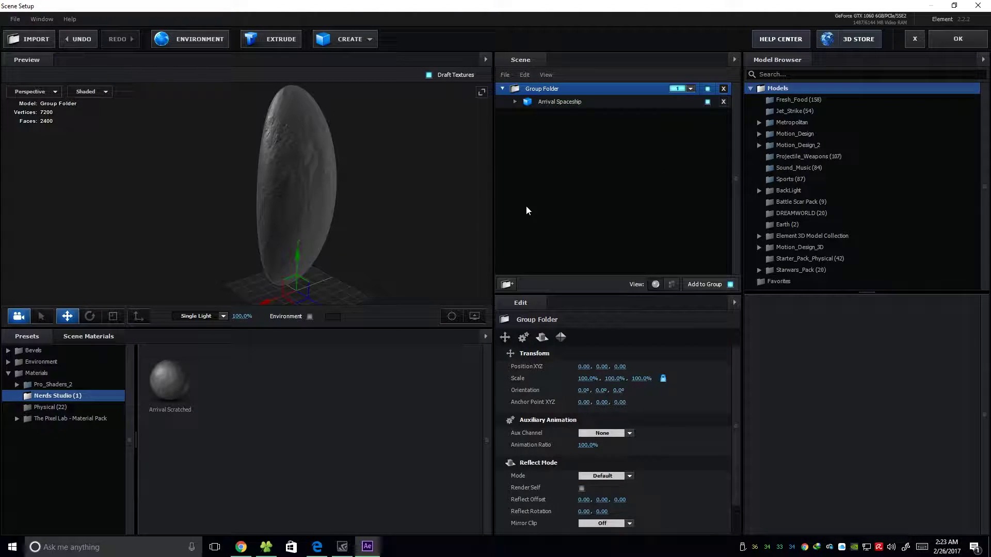
Step: Back in the composition, duplicate the Aerial Shot layer and name the copy Reflection
{"action": "left_click", "coordinate": [957, 40]}
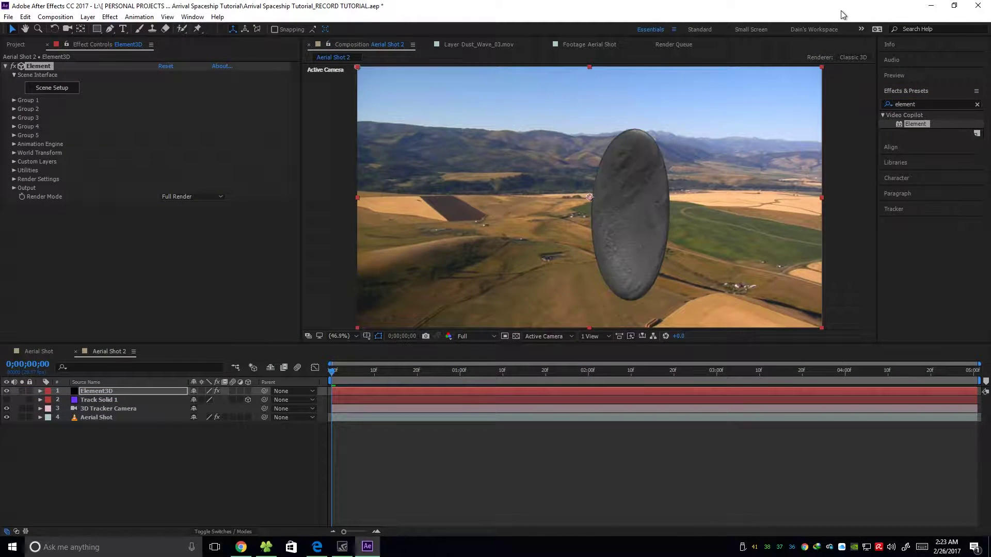
{"action": "left_click", "coordinate": [113, 417]}
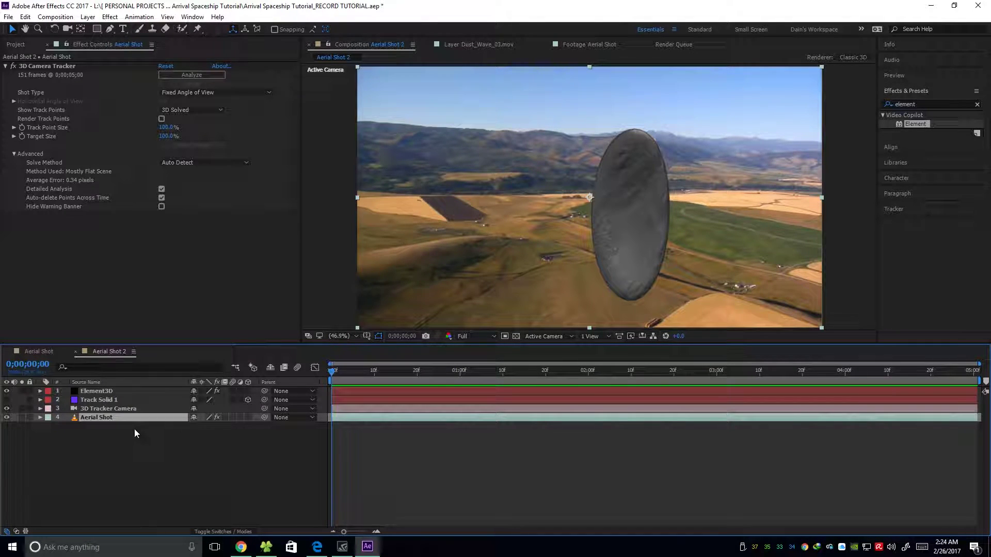
{"action": "key", "text": "ctrl+d"}
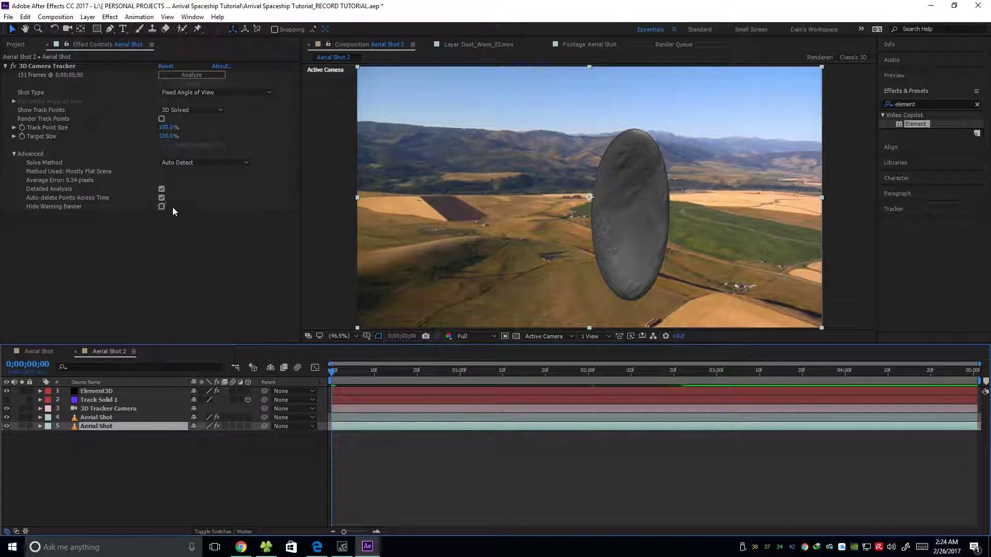
{"action": "key", "text": "Return"}
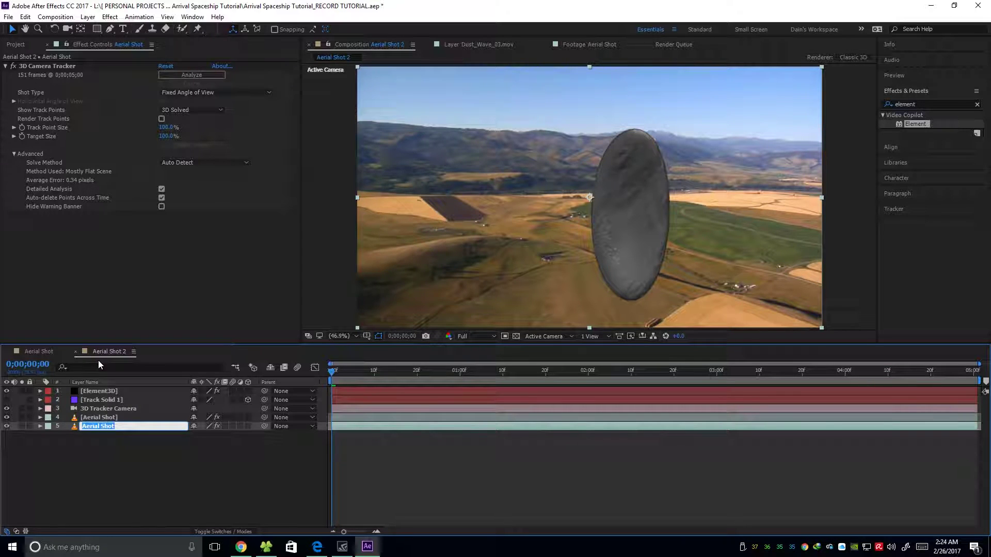
{"action": "type", "text": "Reflection"}
{"action": "key", "text": "Return"}
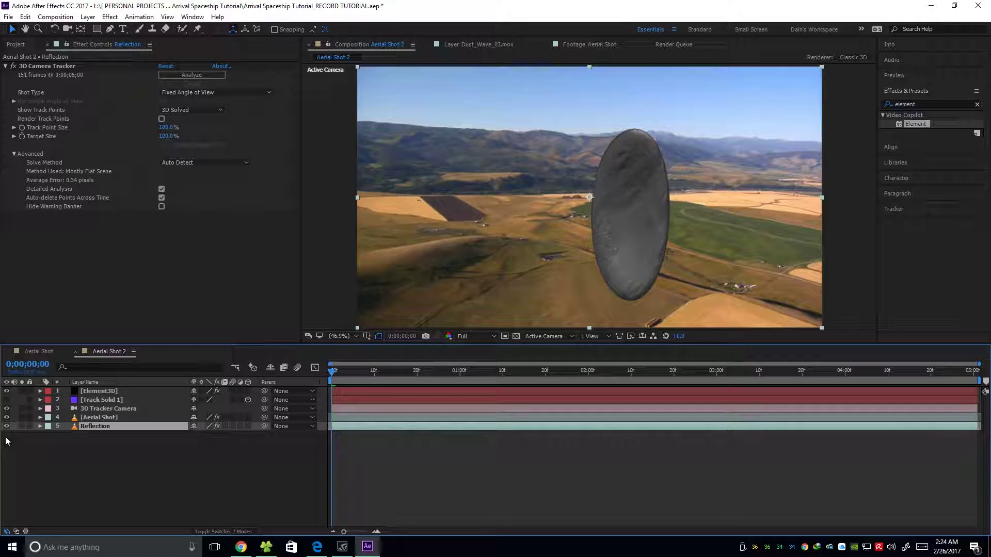
Step: Delete the 3D Camera Tracker effect from the Reflection layer
{"action": "left_click", "coordinate": [101, 447]}
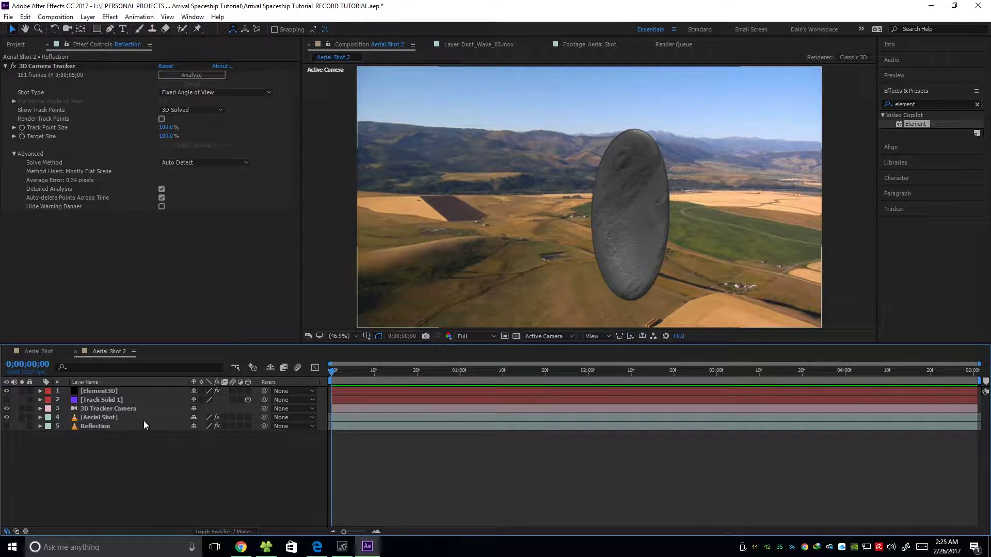
{"action": "left_click", "coordinate": [106, 426]}
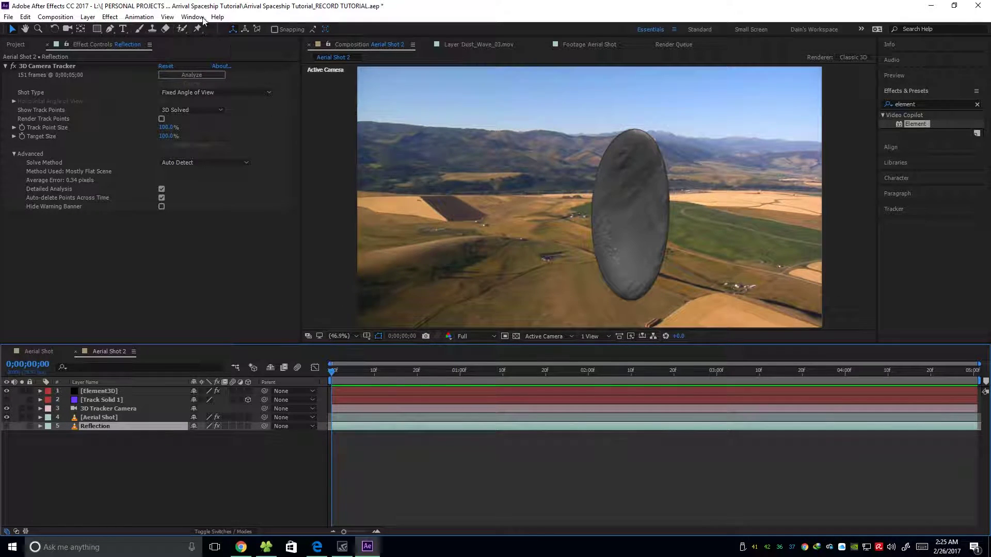
{"action": "left_click", "coordinate": [64, 66]}
{"action": "key", "text": "Delete"}
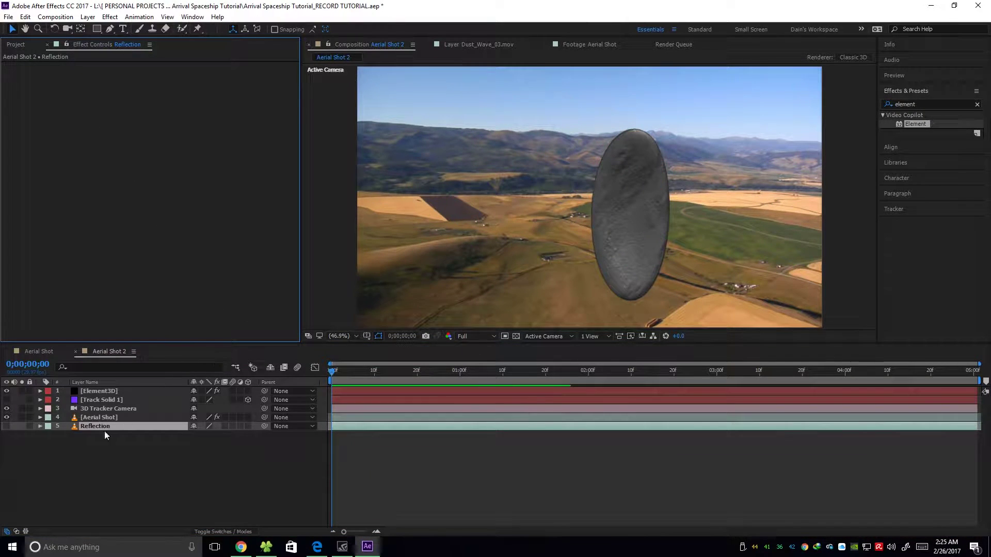
Step: Select the Element3D layer to bring up the Element effect's settings
{"action": "left_click", "coordinate": [108, 428]}
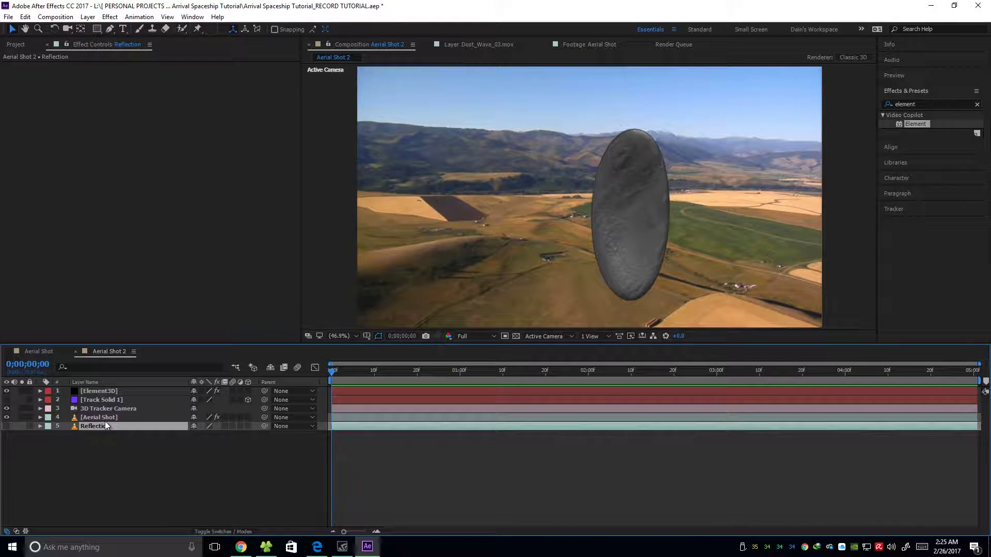
{"action": "left_click", "coordinate": [106, 418]}
{"action": "left_click", "coordinate": [104, 447]}
{"action": "left_click", "coordinate": [110, 393]}
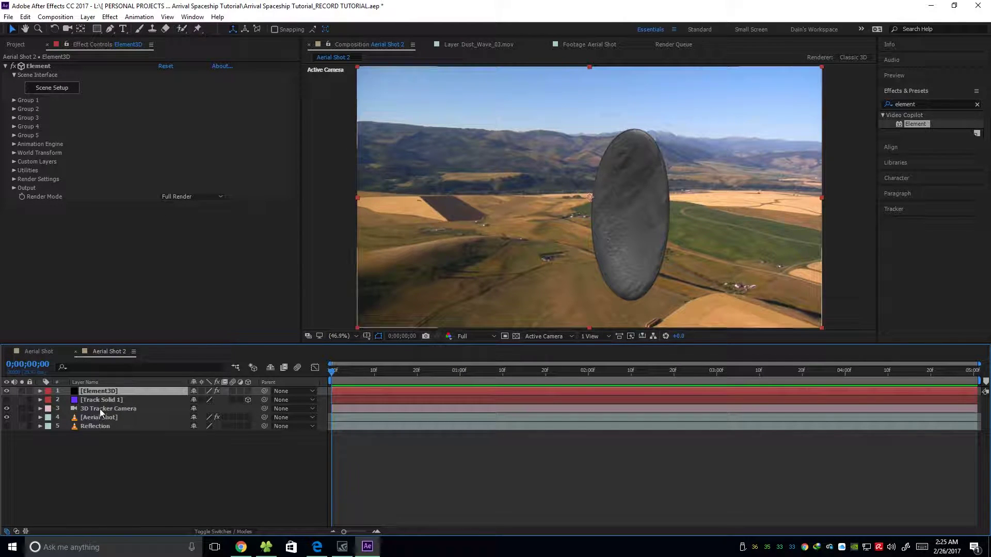
Step: Under Custom Layers > Custom Texture Maps, set Layer 1 to 5. Reflection, then collapse both groups
{"action": "left_click", "coordinate": [15, 162]}
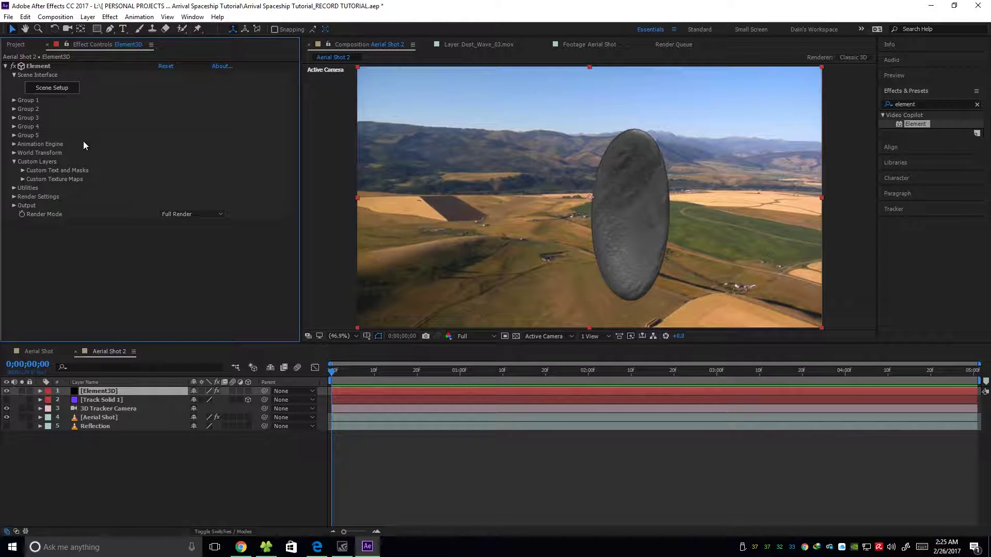
{"action": "left_click", "coordinate": [23, 179]}
{"action": "scroll", "coordinate": [61, 178], "scroll_direction": "down", "scroll_amount": 1}
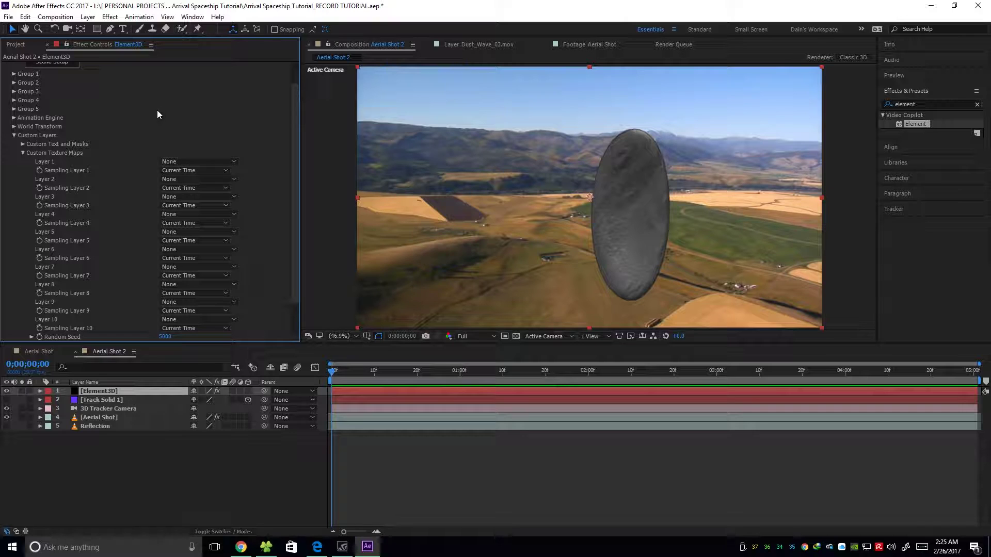
{"action": "left_click", "coordinate": [173, 162]}
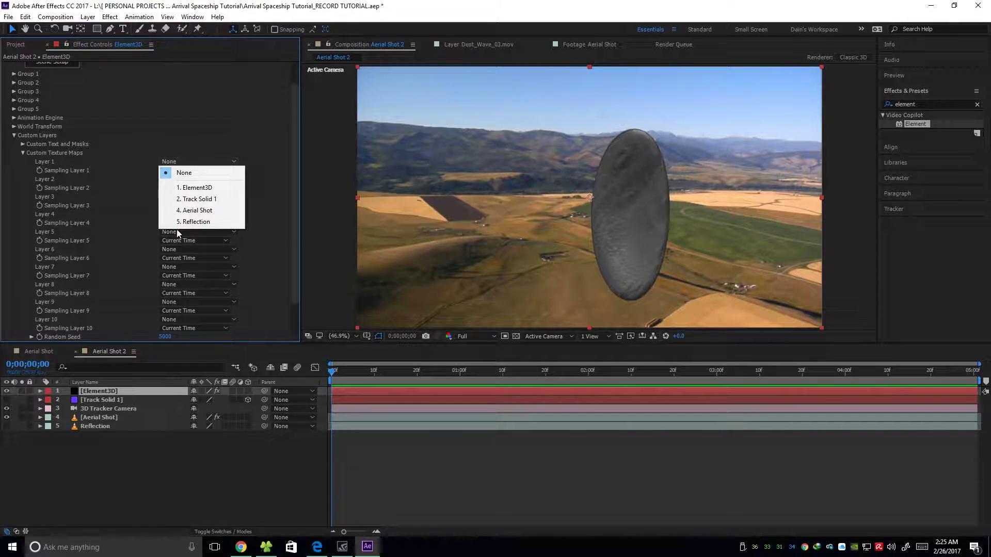
{"action": "left_click", "coordinate": [188, 222]}
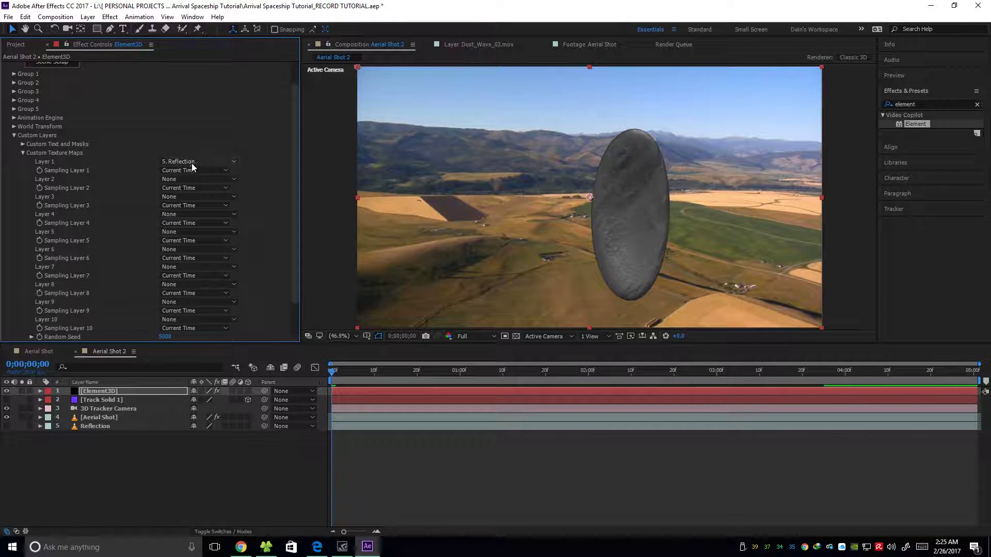
{"action": "left_click", "coordinate": [22, 153]}
{"action": "left_click", "coordinate": [14, 161]}
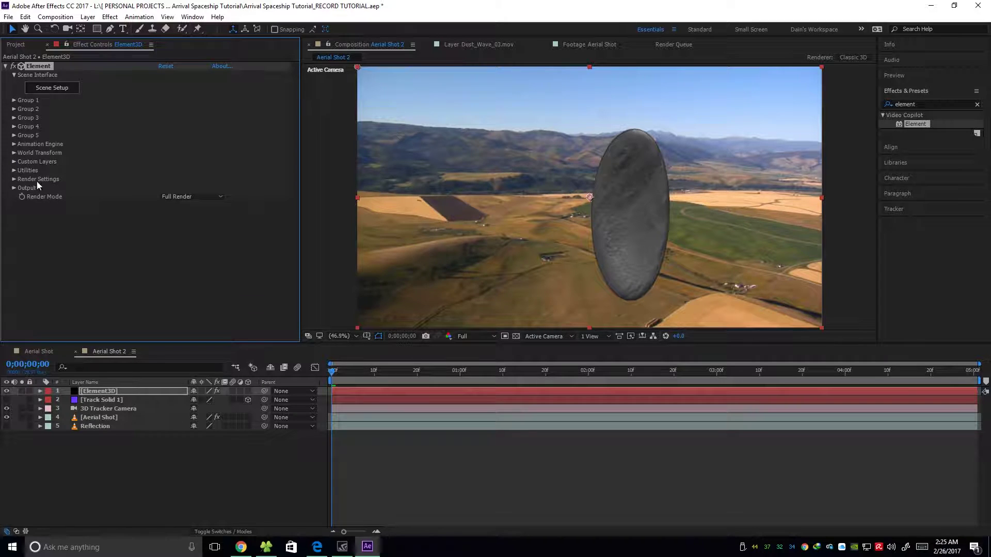
Step: In Scene Setup, set the environment texture to Custom Layer 1 [Aerial Shot] and check the ship's reflections
{"action": "left_click", "coordinate": [53, 89]}
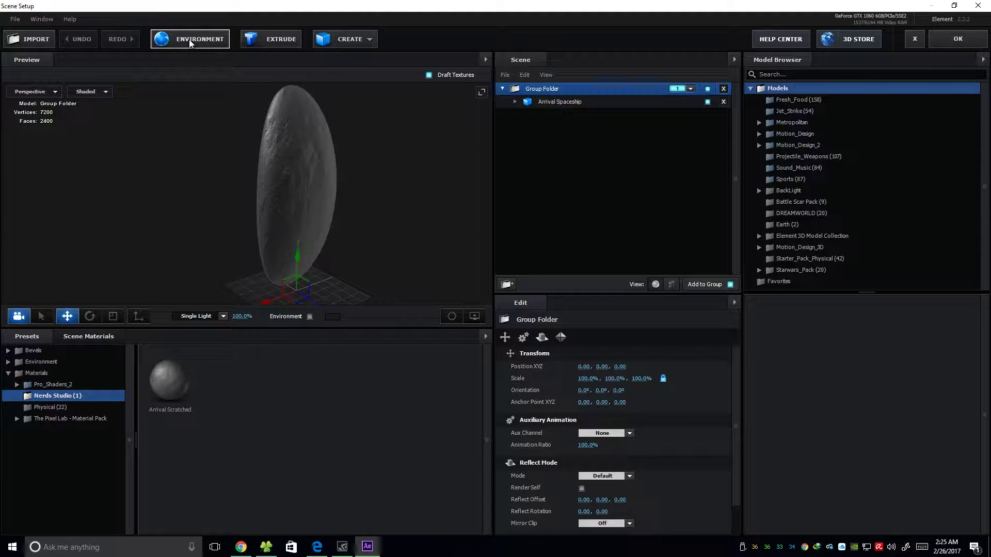
{"action": "left_click", "coordinate": [196, 43]}
{"action": "left_click_drag", "start_coordinate": [497, 173], "coordinate": [432, 123]}
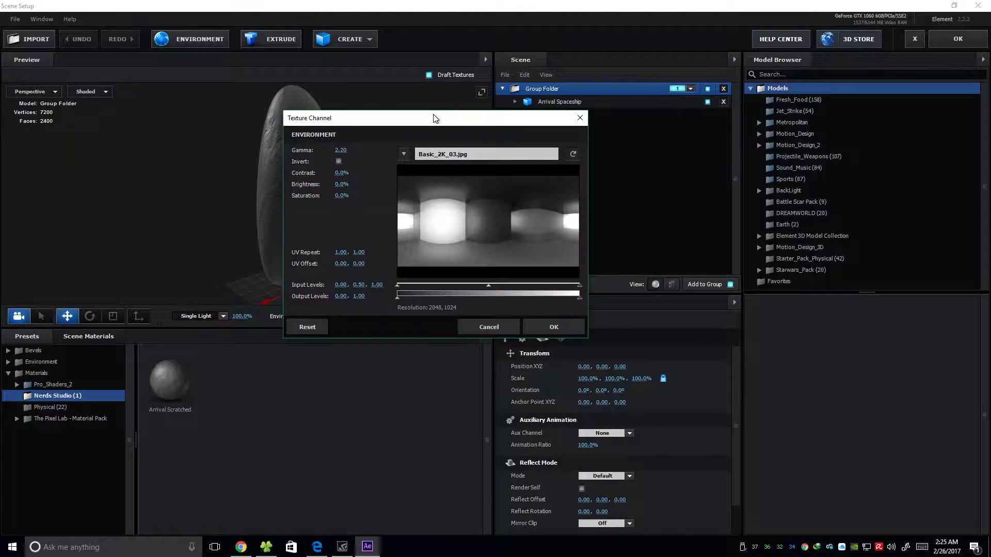
{"action": "left_click", "coordinate": [404, 156]}
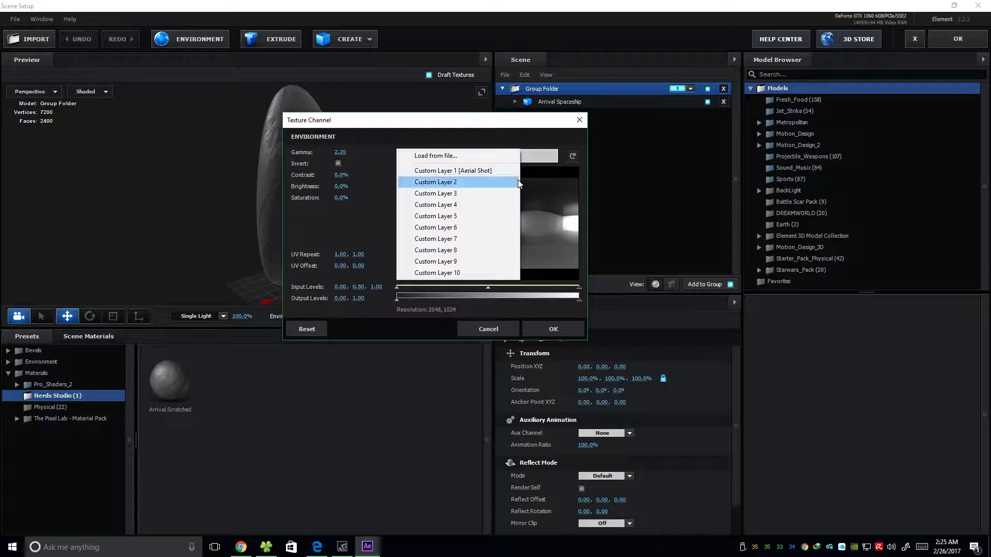
{"action": "left_click", "coordinate": [479, 172]}
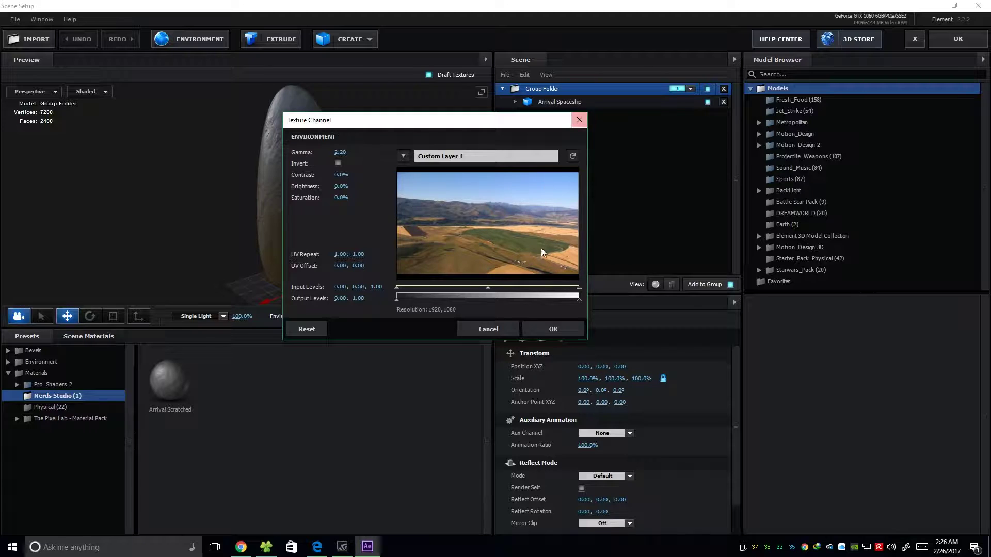
{"action": "left_click", "coordinate": [553, 331]}
{"action": "mouse_move", "coordinate": [344, 206]}
{"action": "left_mouse_down"}
{"action": "mouse_move", "coordinate": [332, 219]}
{"action": "mouse_move", "coordinate": [155, 225]}
{"action": "mouse_move", "coordinate": [407, 212]}
{"action": "mouse_move", "coordinate": [196, 214]}
{"action": "mouse_move", "coordinate": [320, 204]}
{"action": "mouse_move", "coordinate": [398, 227]}
{"action": "mouse_move", "coordinate": [343, 225]}
{"action": "mouse_move", "coordinate": [339, 206]}
{"action": "mouse_move", "coordinate": [330, 213]}
{"action": "left_mouse_up"}
Step: Confirm in Scene Setup that the ship's folder is in group 1, leaving it unchanged
{"action": "left_click", "coordinate": [957, 40]}
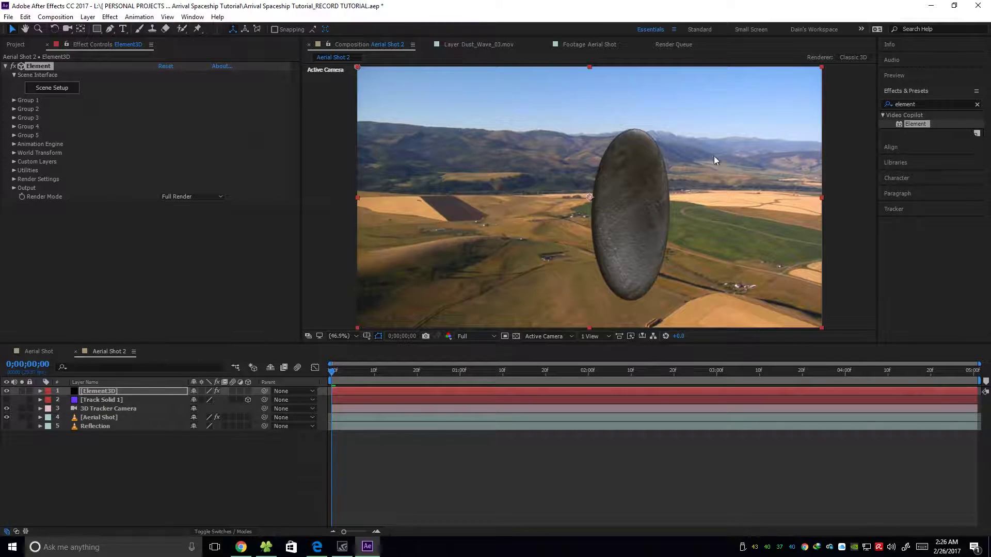
{"action": "left_click", "coordinate": [110, 393]}
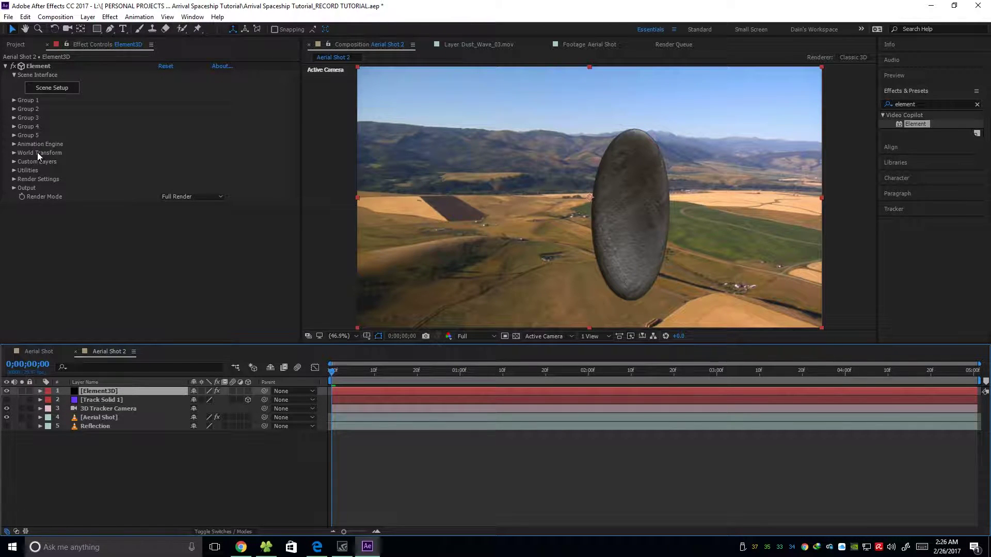
{"action": "left_click", "coordinate": [14, 101]}
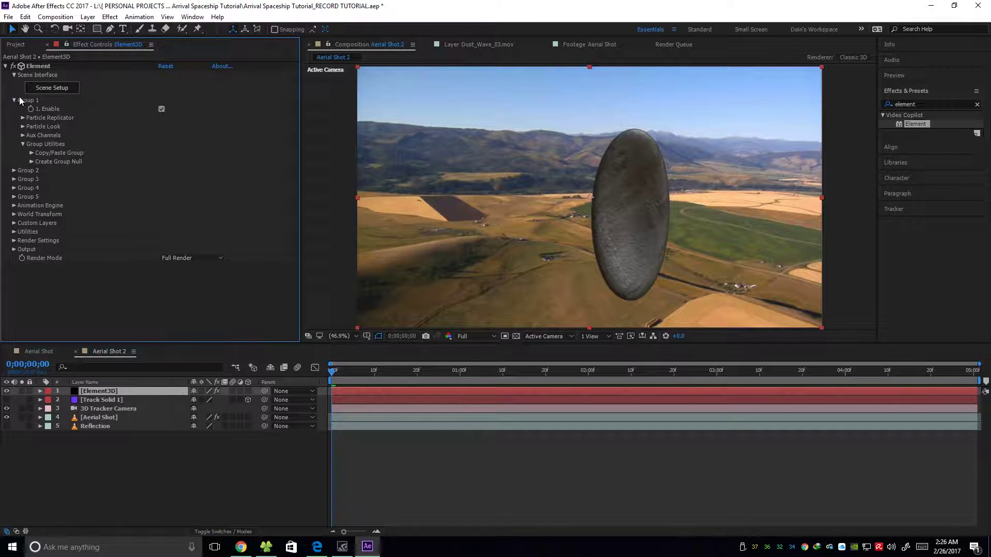
{"action": "left_click", "coordinate": [52, 89]}
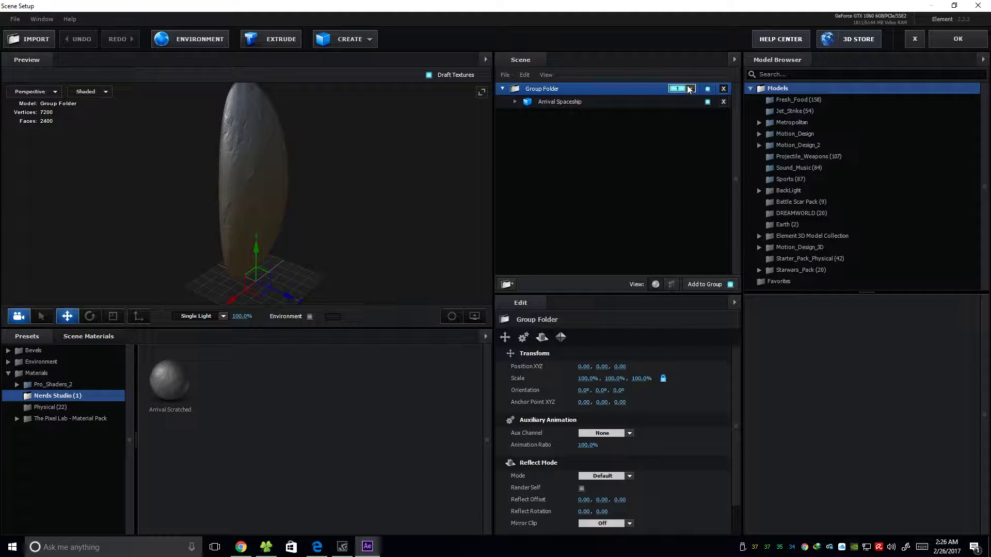
{"action": "left_click", "coordinate": [689, 91]}
{"action": "left_click", "coordinate": [685, 89]}
{"action": "left_click", "coordinate": [958, 39]}
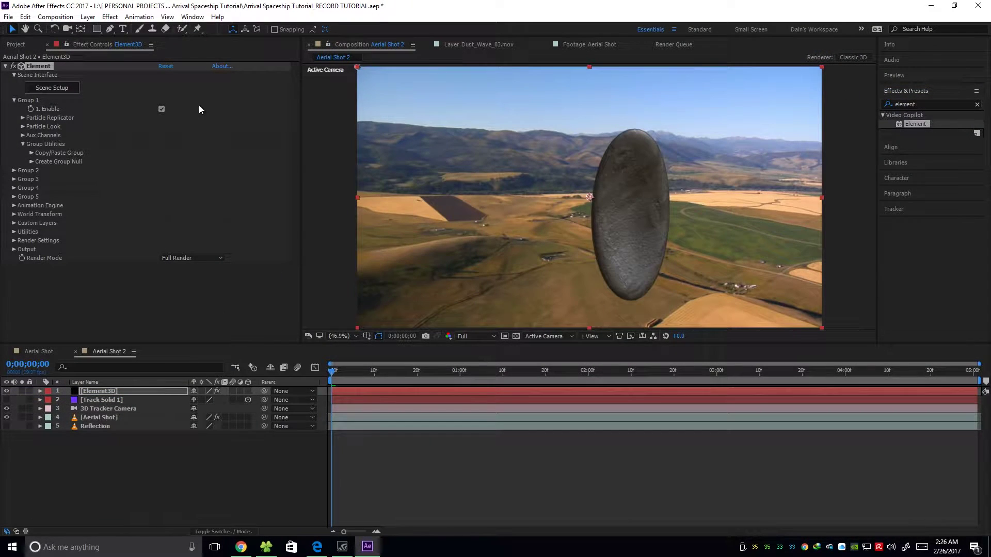
Step: Under Group 1 > Group Utilities, create the Group 1 Null
{"action": "left_click", "coordinate": [14, 101]}
{"action": "left_click", "coordinate": [14, 101]}
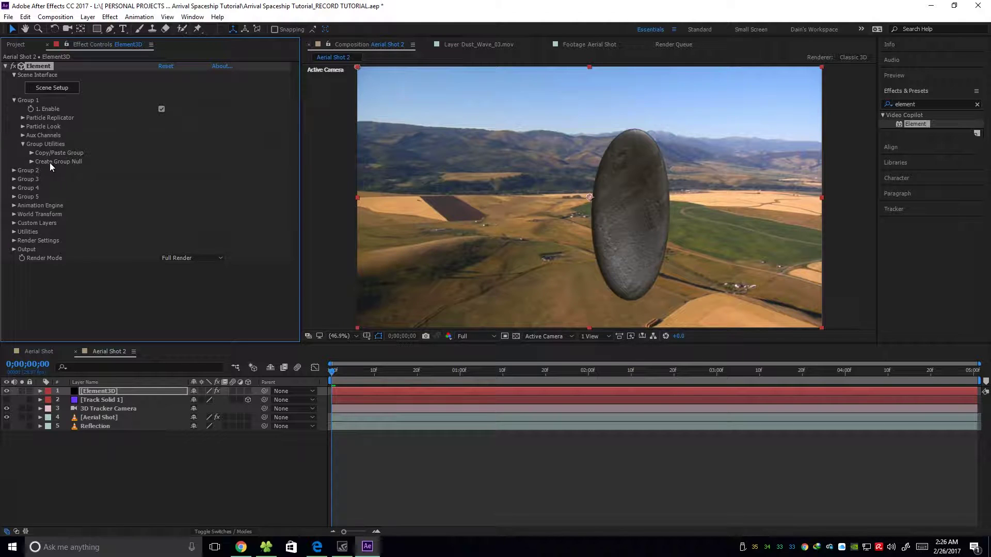
{"action": "left_click", "coordinate": [31, 162]}
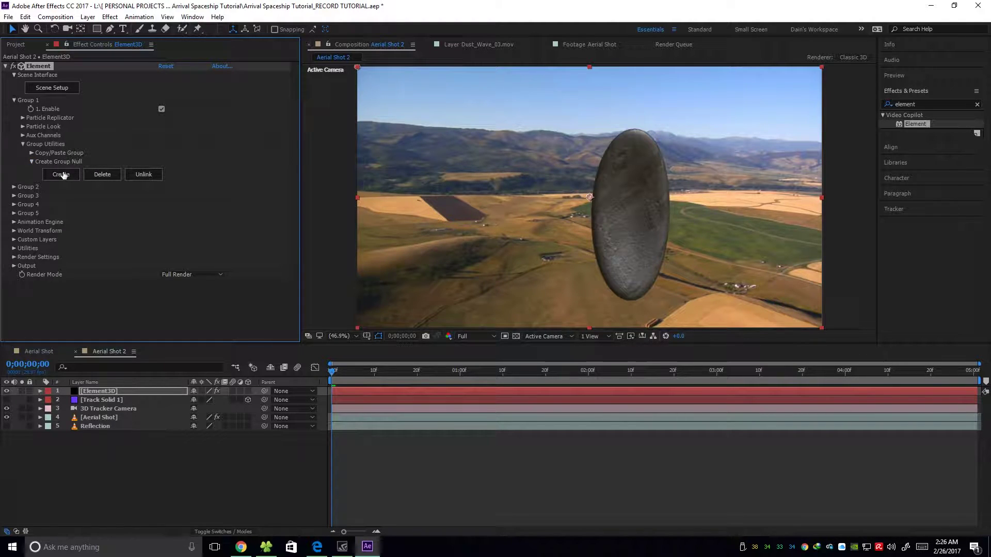
{"action": "left_click", "coordinate": [61, 174]}
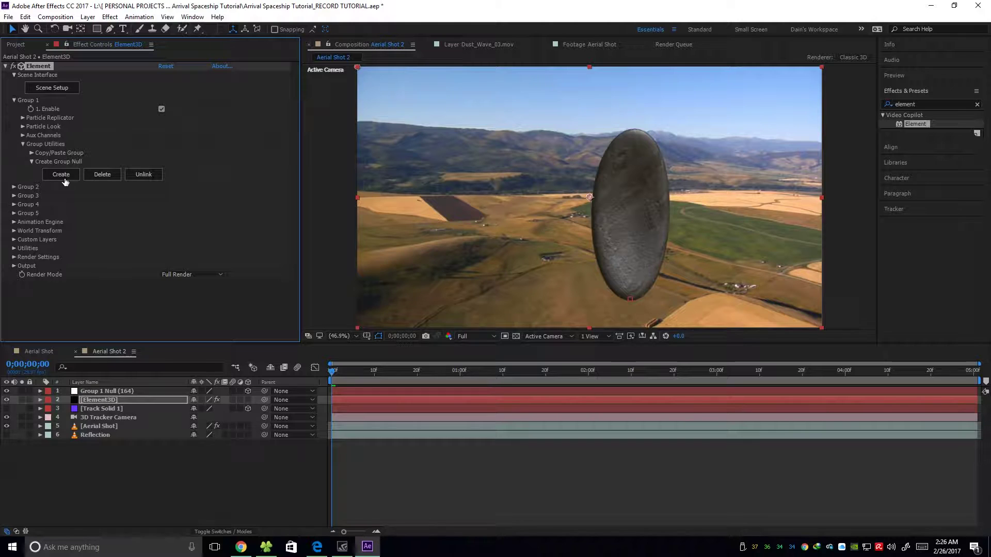
Step: Rotate the Group 1 Null to confirm it tilts the spaceship
{"action": "left_click", "coordinate": [113, 392]}
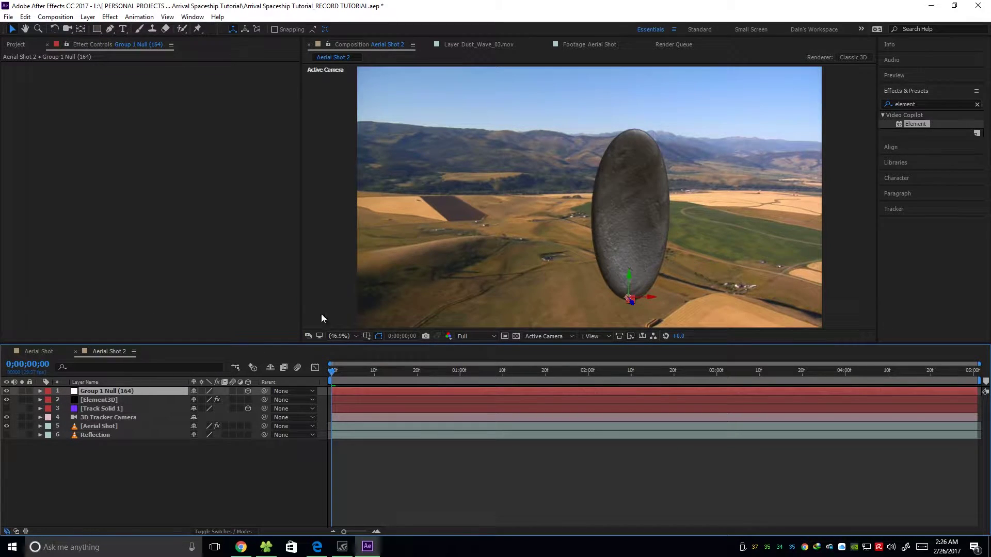
{"action": "key", "text": "w"}
{"action": "left_click_drag", "start_coordinate": [631, 286], "coordinate": [611, 274]}
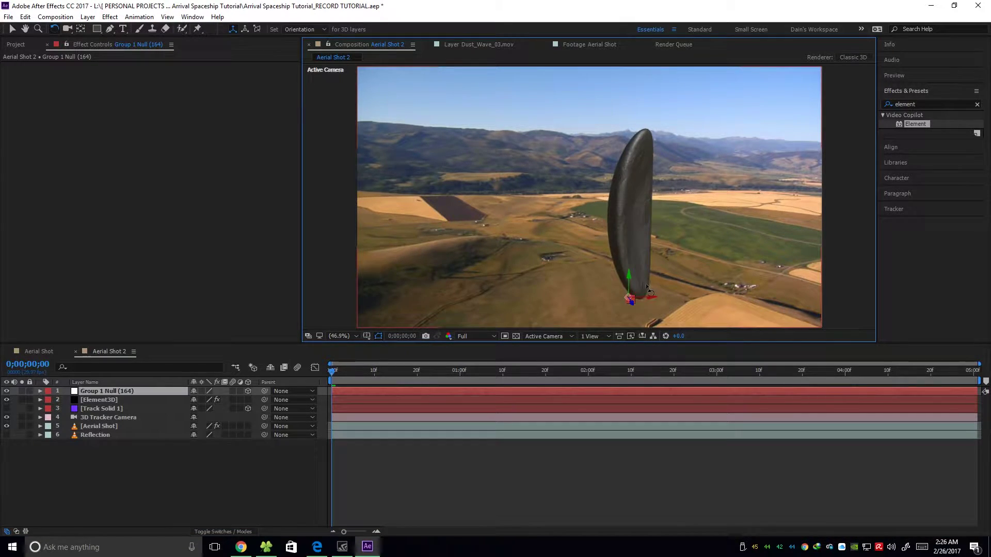
{"action": "left_click", "coordinate": [94, 399]}
{"action": "left_click", "coordinate": [96, 391]}
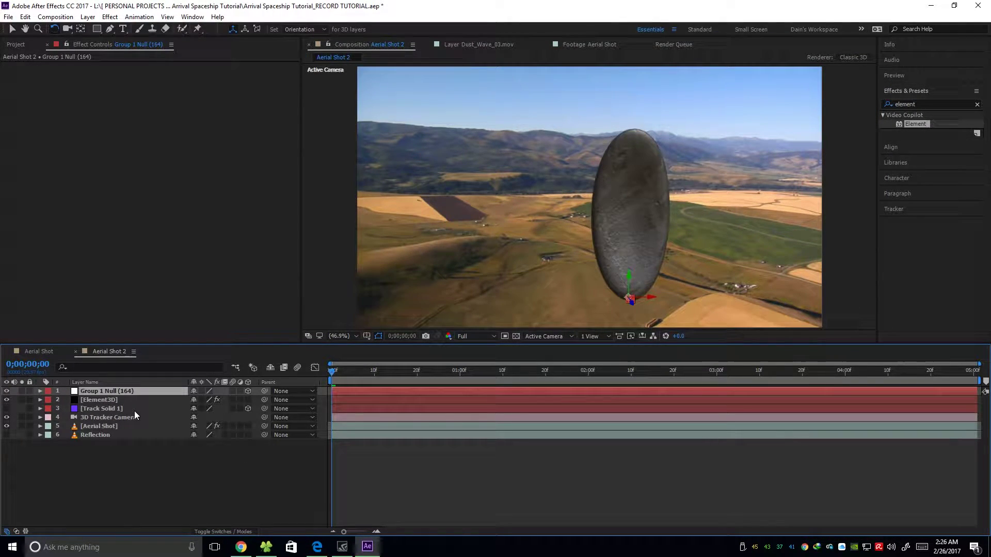
Step: Rename the Group 1 Null layer to Spaceship_Control and return to the Selection tool
{"action": "key", "text": "Return"}
{"action": "type", "text": "C"}
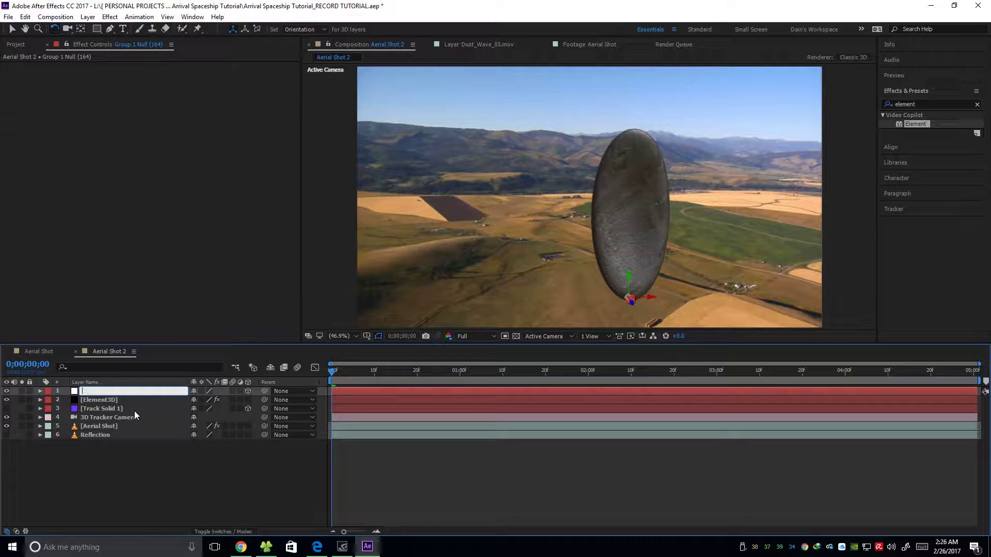
{"action": "type", "text": "Spaceship_Control"}
{"action": "key", "text": "Return"}
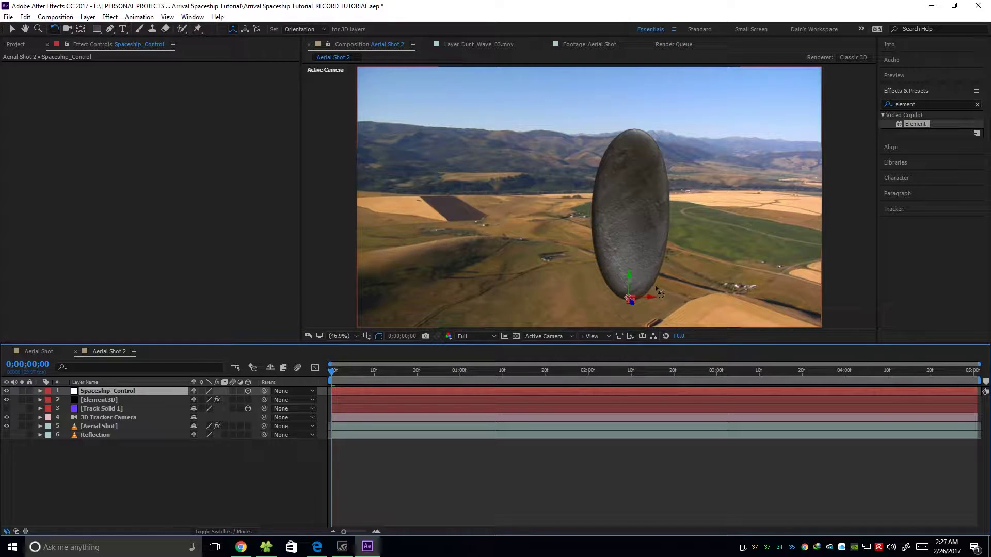
{"action": "key", "text": "v"}
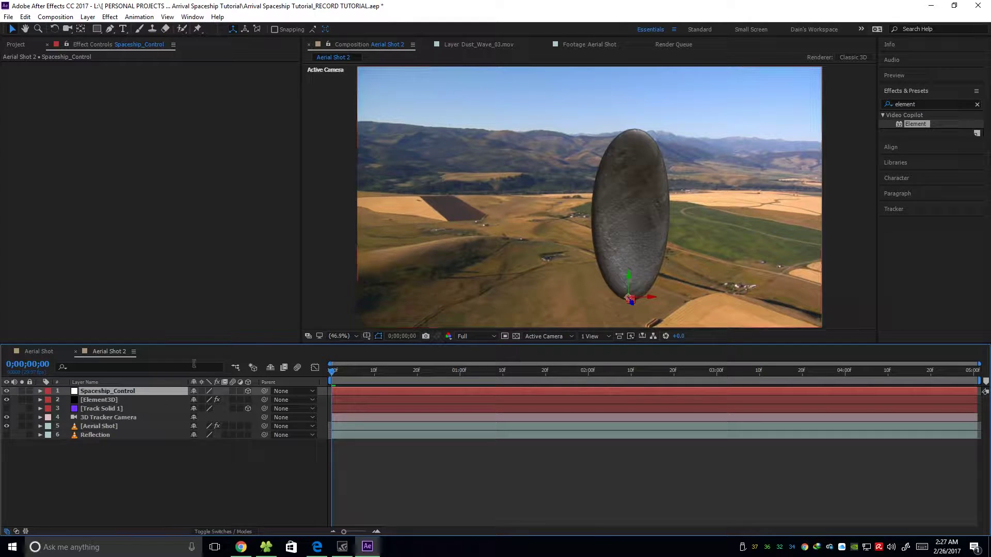
{"action": "left_click", "coordinate": [100, 400]}
{"action": "left_click", "coordinate": [106, 393]}
Step: Select the Aerial Shot layer's 3D Camera Tracker to display its track points
{"action": "left_click", "coordinate": [98, 426]}
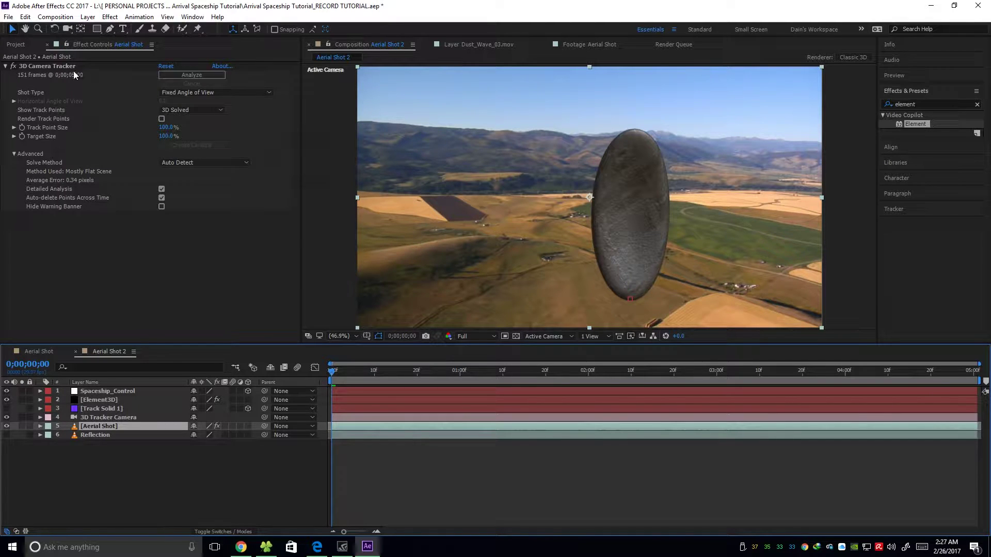
{"action": "left_click", "coordinate": [61, 66]}
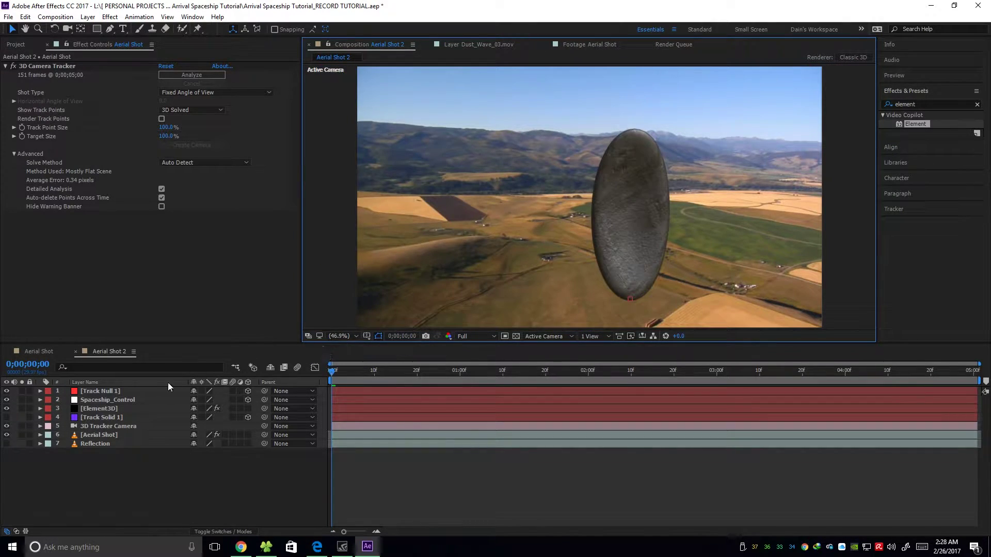
Step: Reveal Position on Track Null 1 and Spaceship_Control, selecting Track Null 1's Position
{"action": "left_click", "coordinate": [113, 393]}
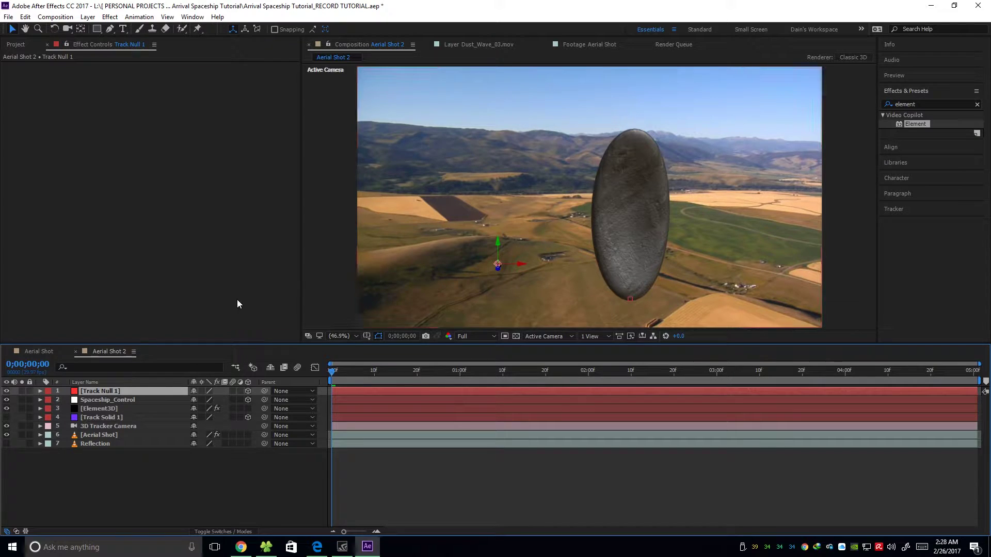
{"action": "left_click", "coordinate": [113, 401], "text": "ctrl"}
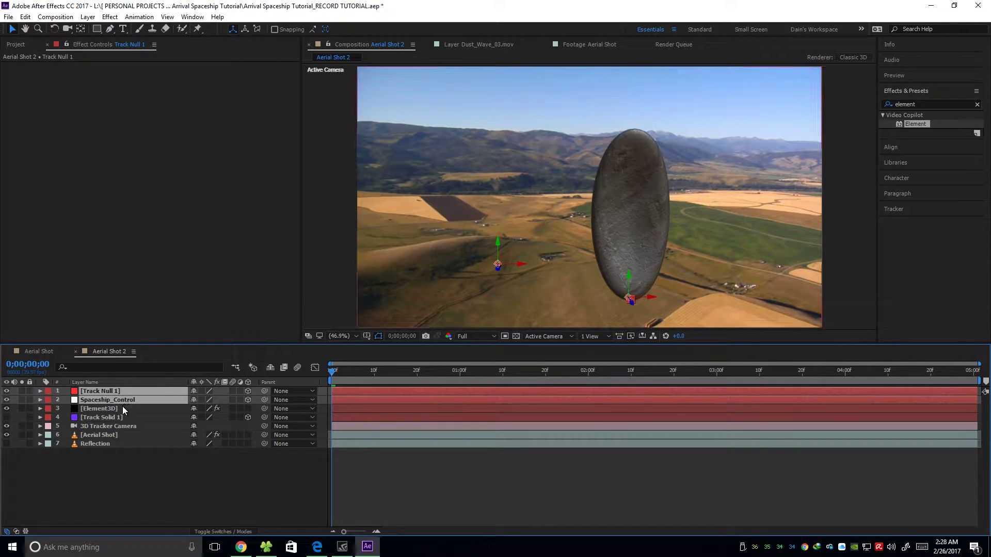
{"action": "key", "text": "p"}
{"action": "left_click", "coordinate": [100, 396]}
{"action": "key", "text": "ctrl+Down"}
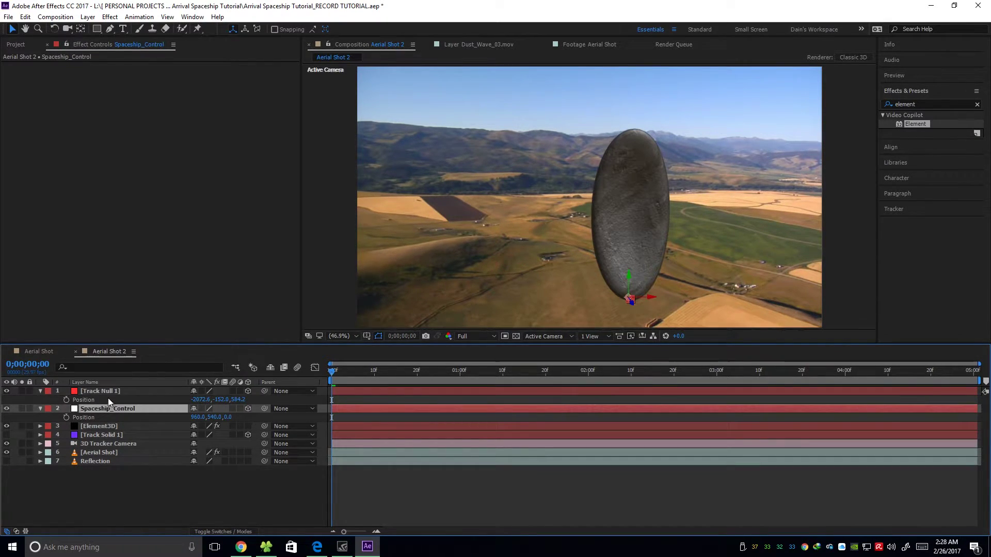
{"action": "key", "text": "ctrl+Up"}
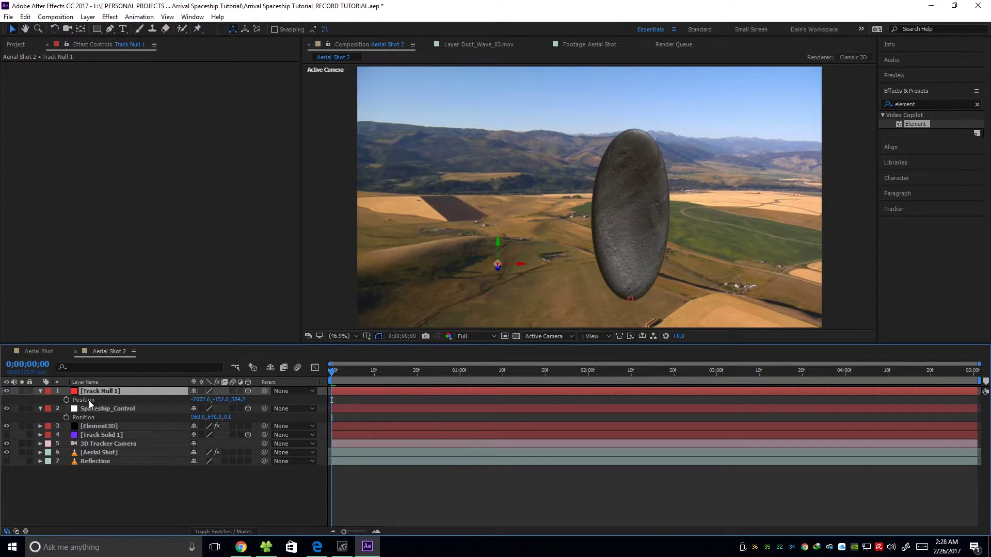
{"action": "left_click", "coordinate": [91, 402]}
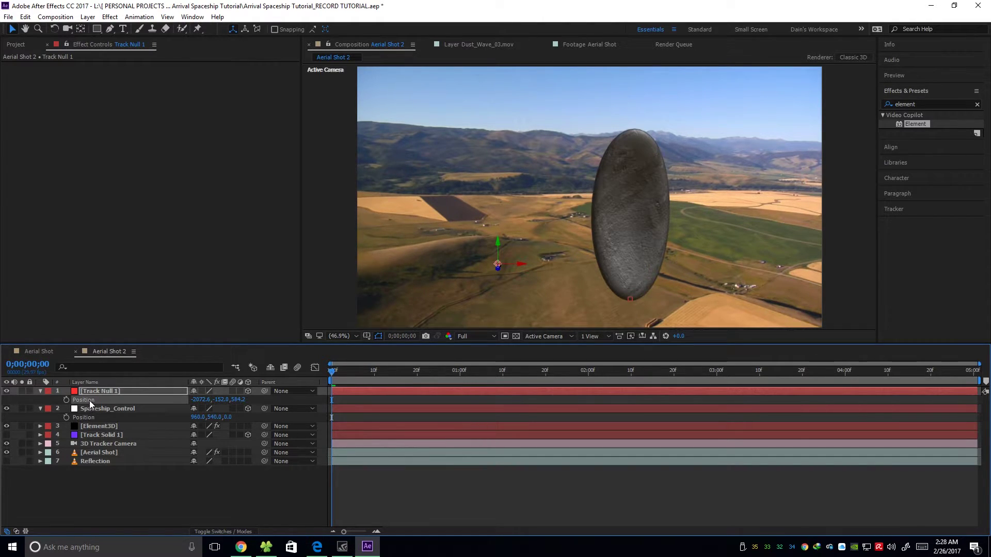
Step: Copy Track Null 1's Position and paste it onto Spaceship_Control's Position via the Edit menu
{"action": "left_click", "coordinate": [25, 16]}
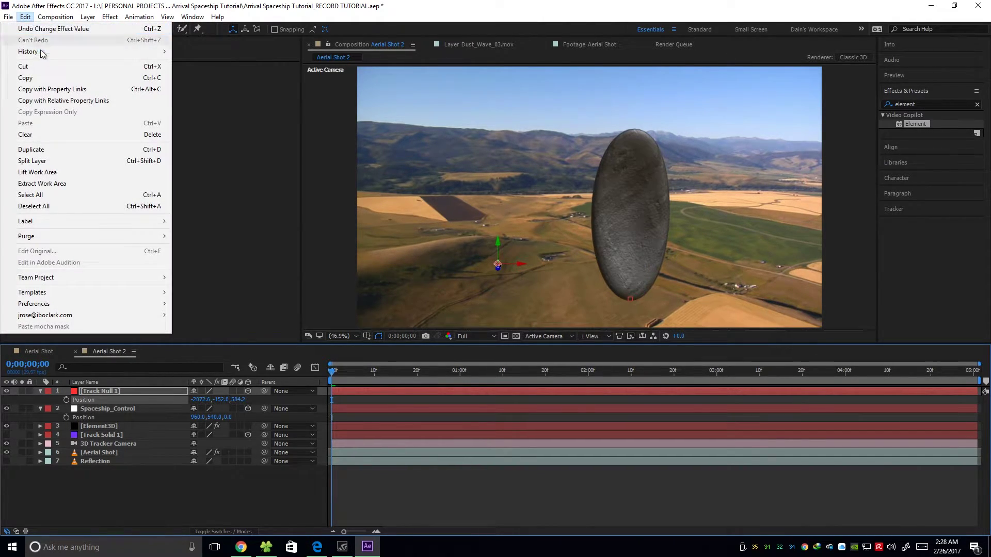
{"action": "left_click", "coordinate": [26, 78]}
{"action": "left_click", "coordinate": [98, 418]}
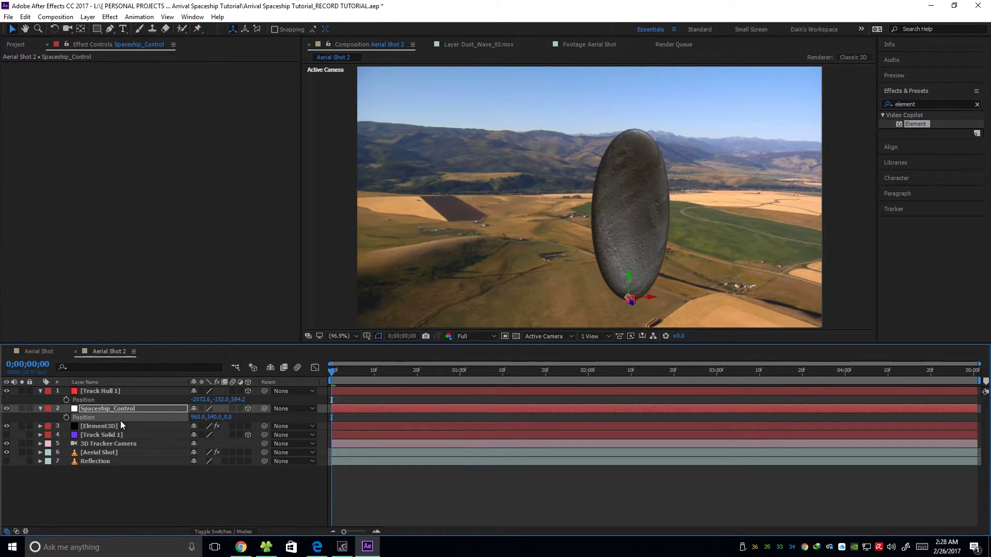
{"action": "left_click", "coordinate": [25, 16]}
{"action": "left_click", "coordinate": [39, 124]}
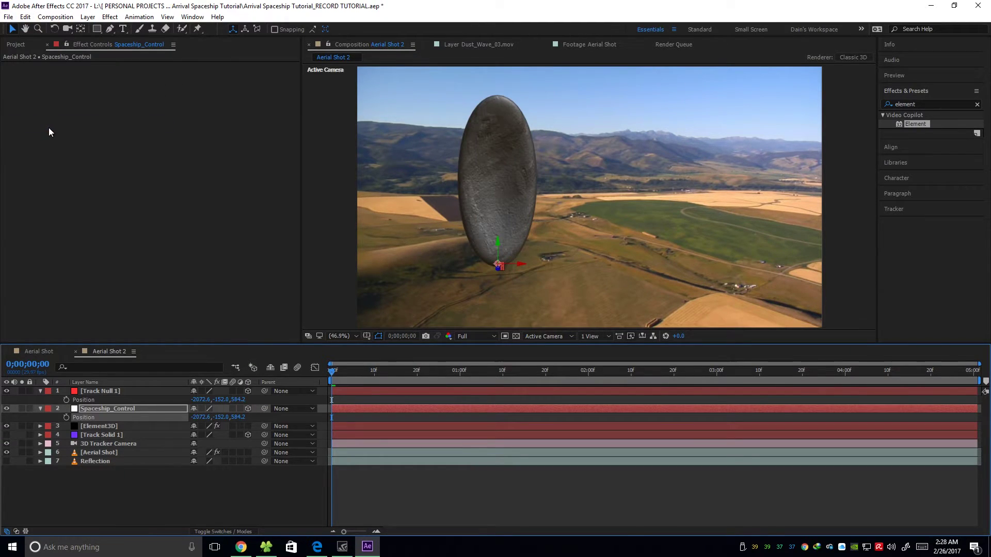
Step: Delete Track Null 1 and preview the shot to check the ship stays in place
{"action": "left_click", "coordinate": [102, 401]}
{"action": "key", "text": "Delete"}
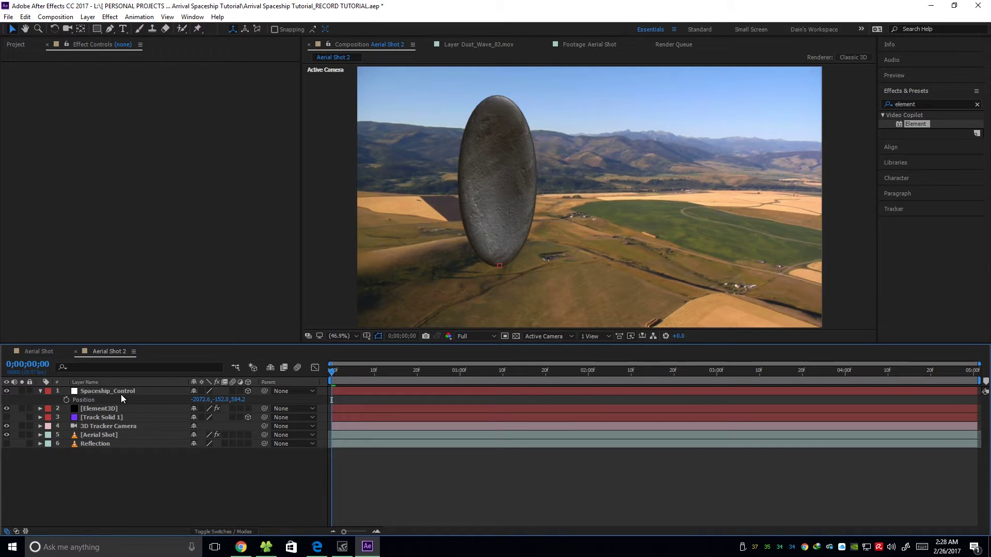
{"action": "left_click", "coordinate": [121, 393]}
{"action": "key", "text": "ctrl+shift+j"}
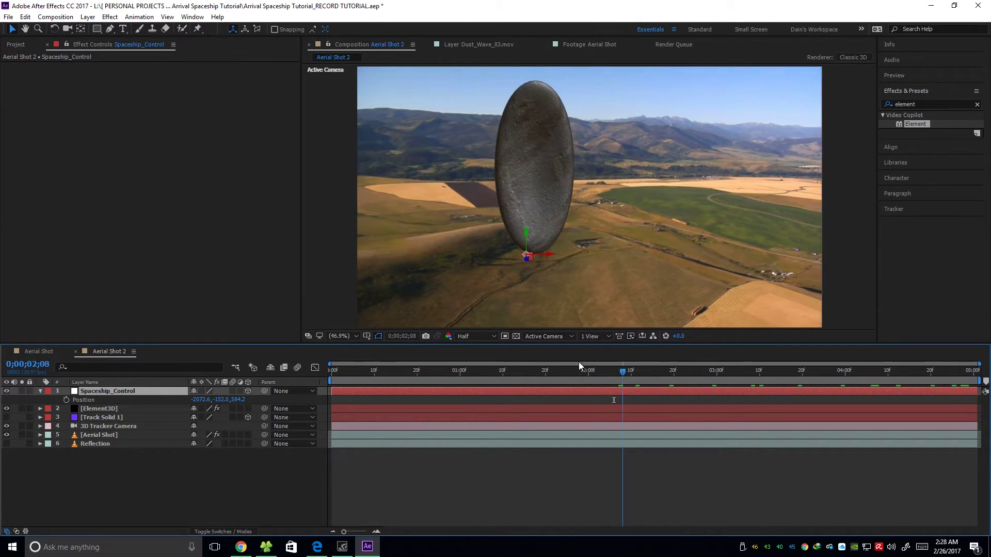
{"action": "left_click_drag", "start_coordinate": [578, 367], "coordinate": [357, 368]}
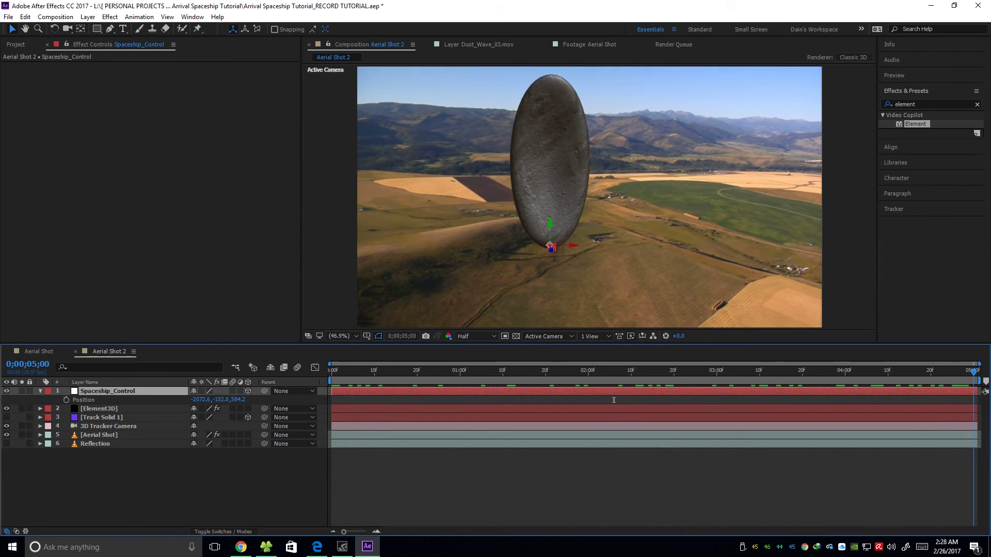